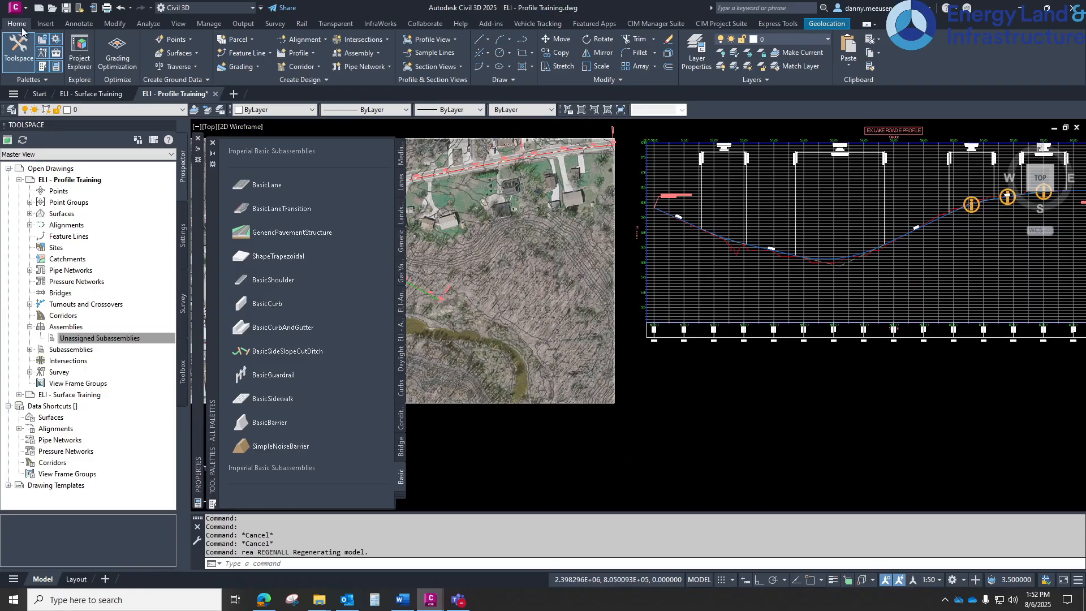
# Create a new assembly named Lake Road E with the assembly type Undivided Crowned Road
pyautogui.click(376, 53)
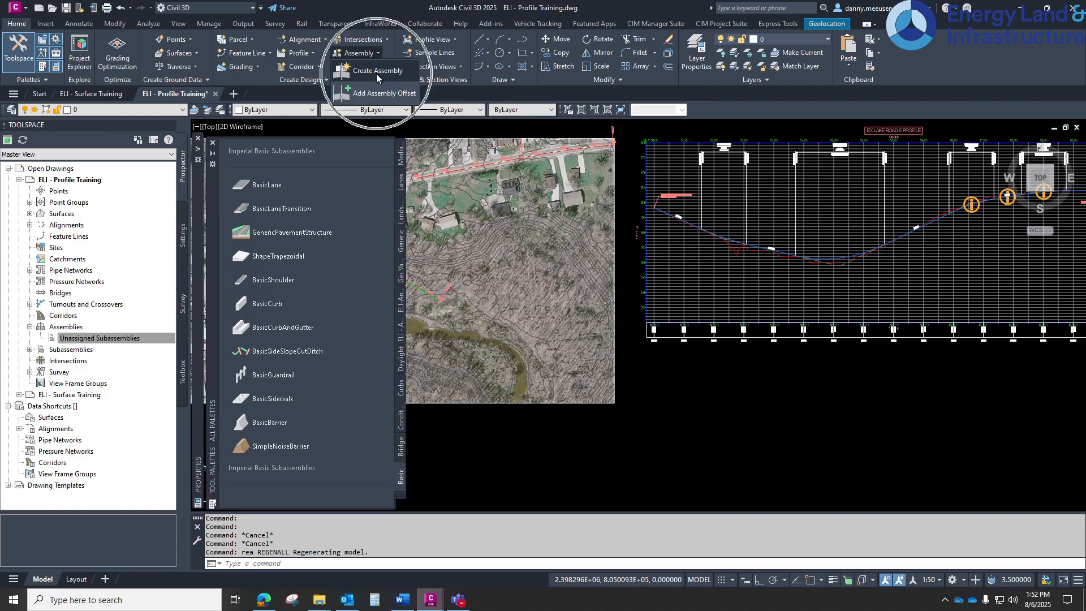
pyautogui.click(377, 73)
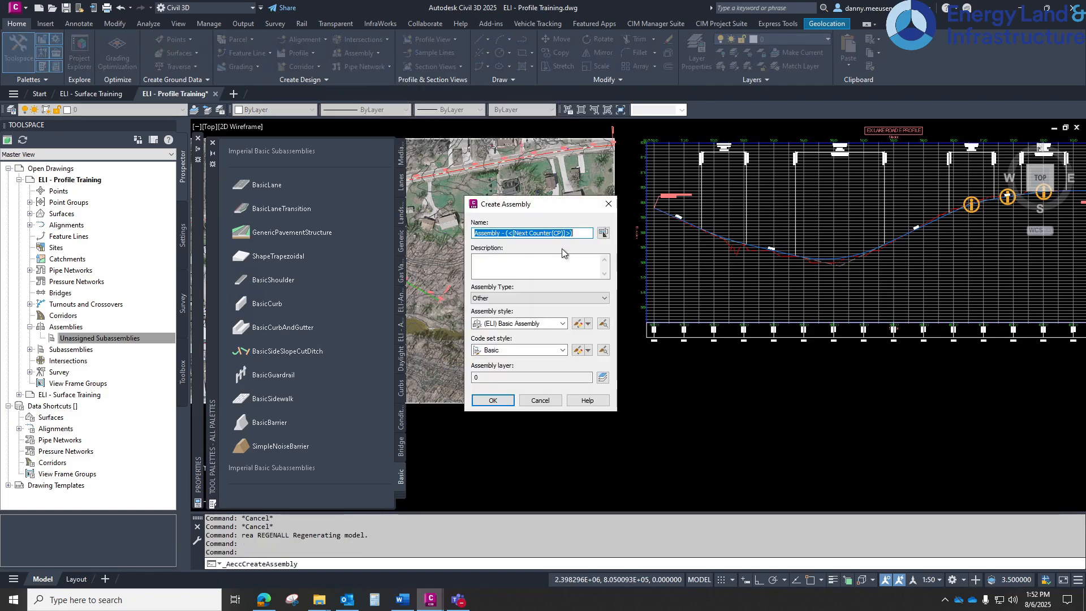
pyautogui.write('Lake Road E')
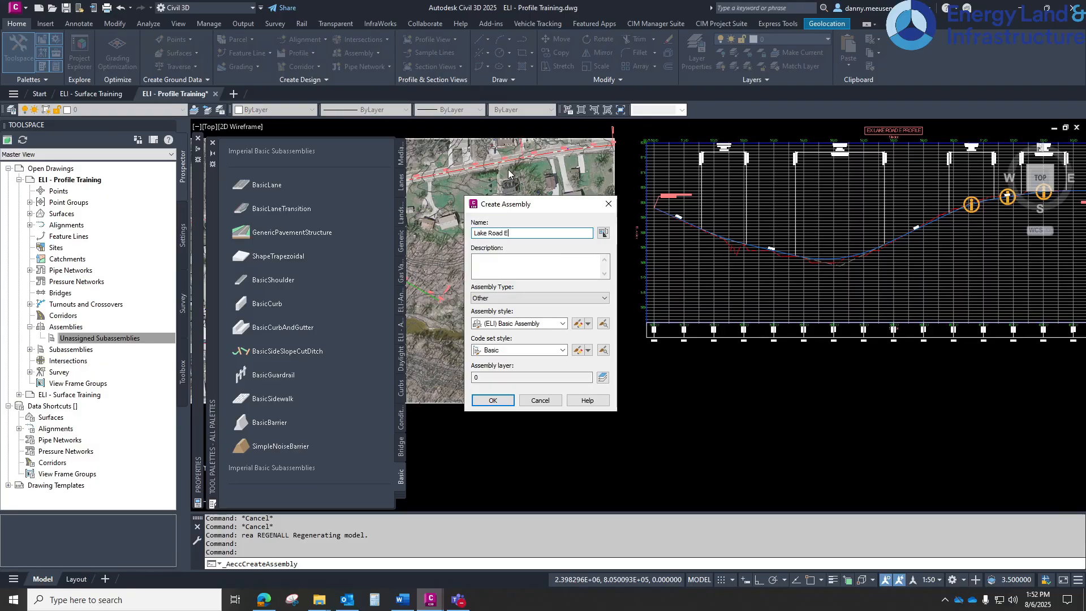
pyautogui.click(543, 298)
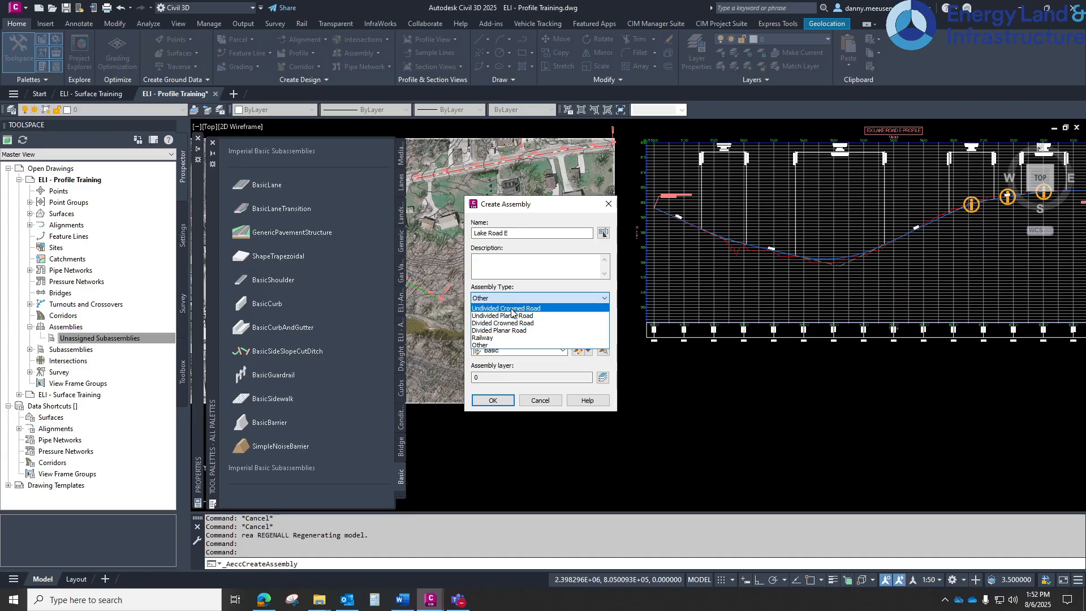
pyautogui.click(512, 309)
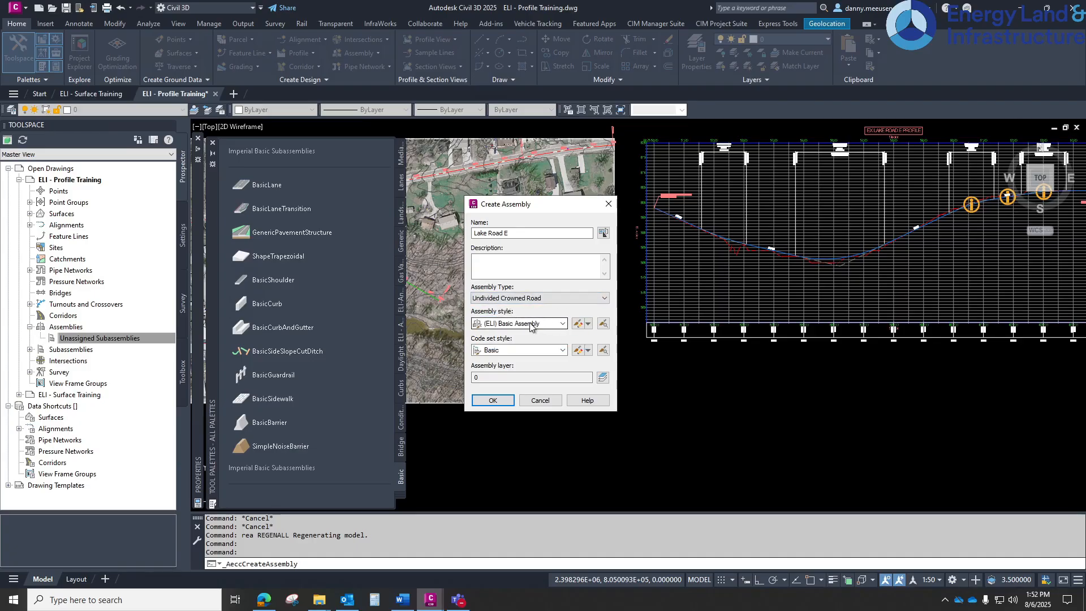
# Keep the (ELI) Basic Assembly style and Basic code set style, confirm, and place the assembly baseline in an empty drawing area
pyautogui.click(530, 324)
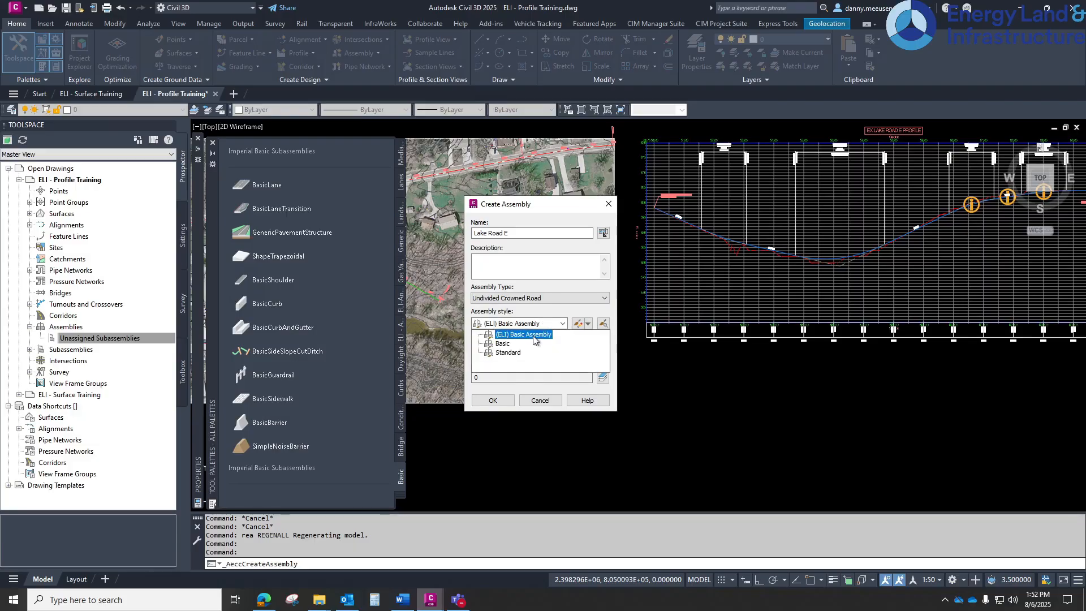
pyautogui.click(537, 334)
pyautogui.click(536, 350)
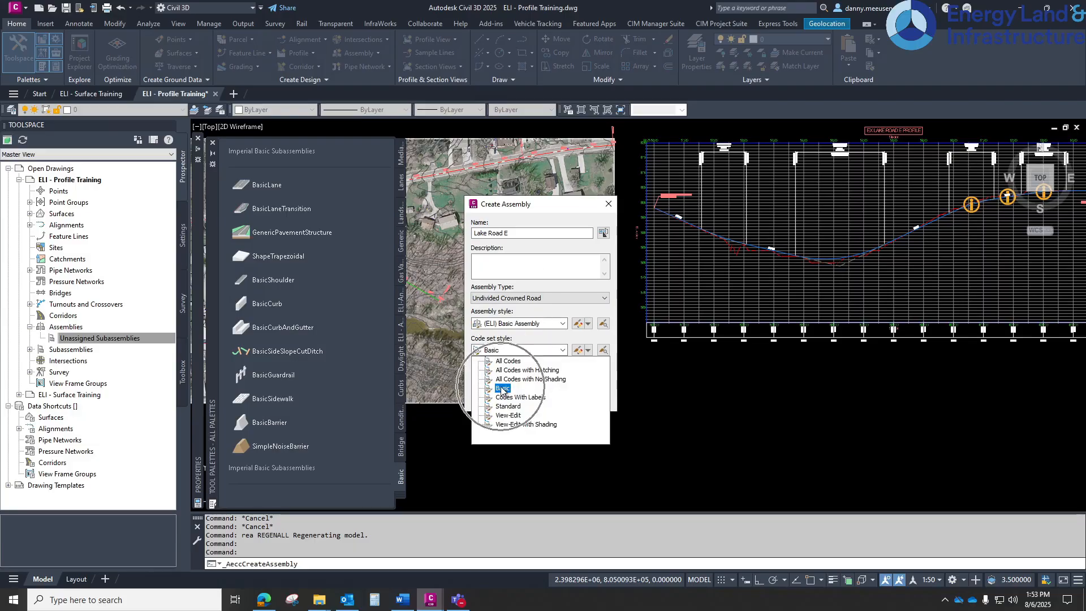
pyautogui.click(501, 390)
pyautogui.click(491, 401)
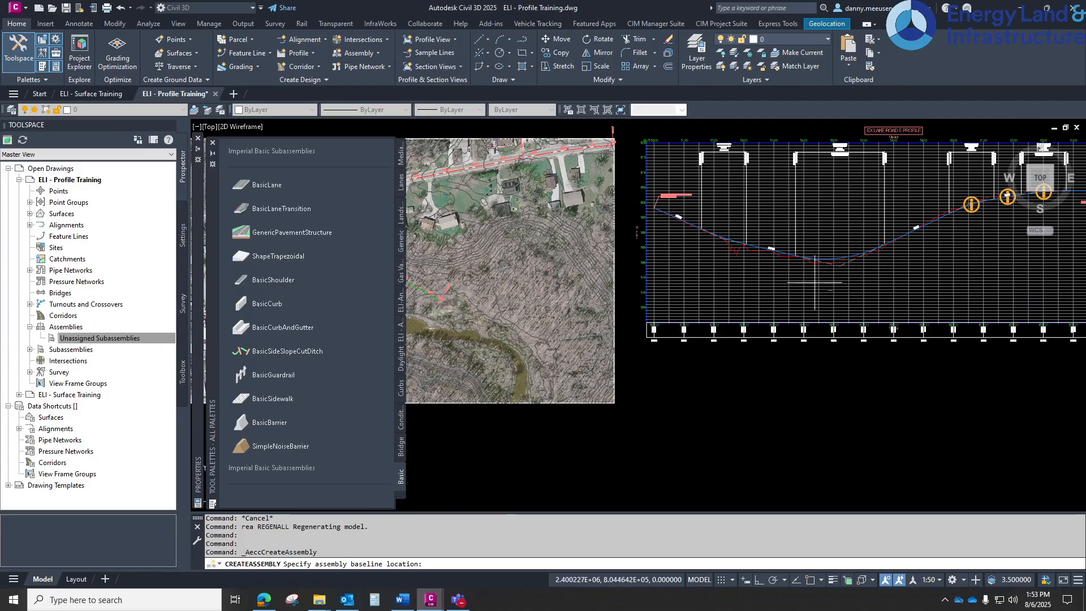
pyautogui.scroll(4, 650, 368)
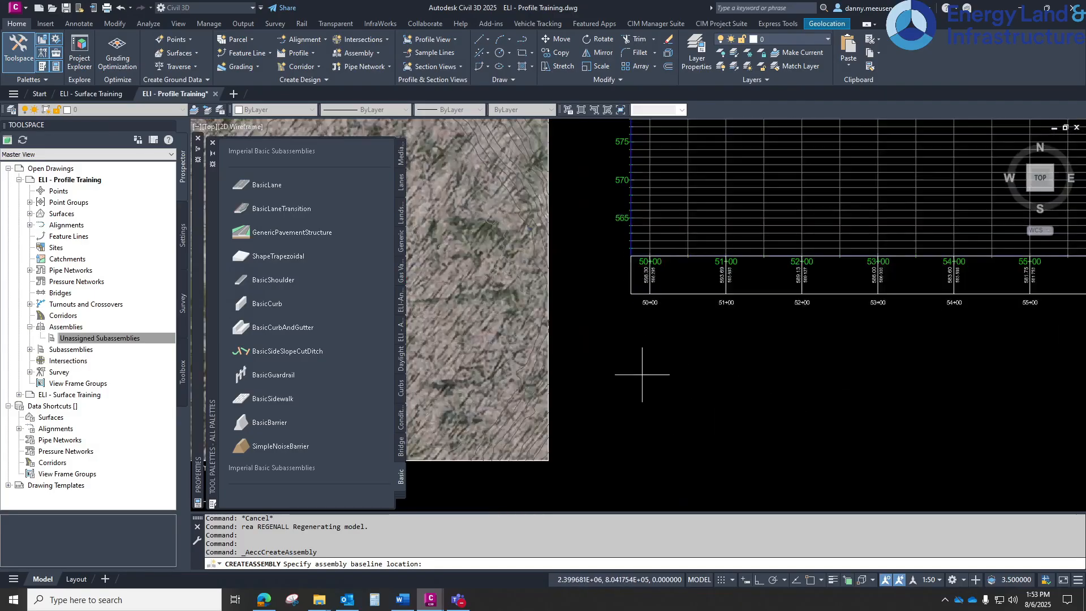
pyautogui.click(642, 374)
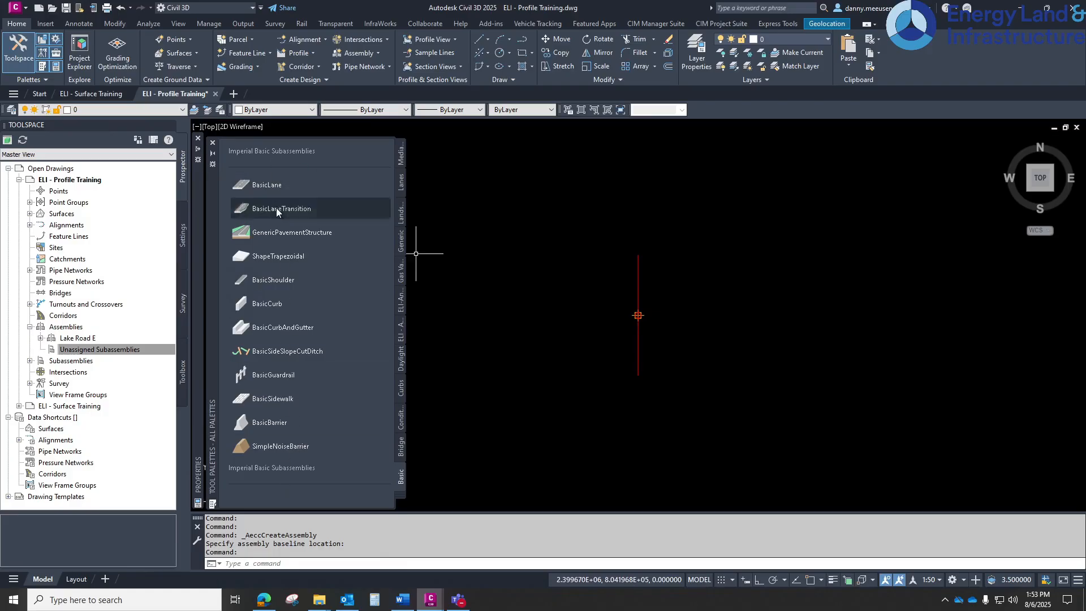
# Measure the distance from the alignment to the road edge near station 60+00 on the aerial image
pyautogui.click(404, 484)
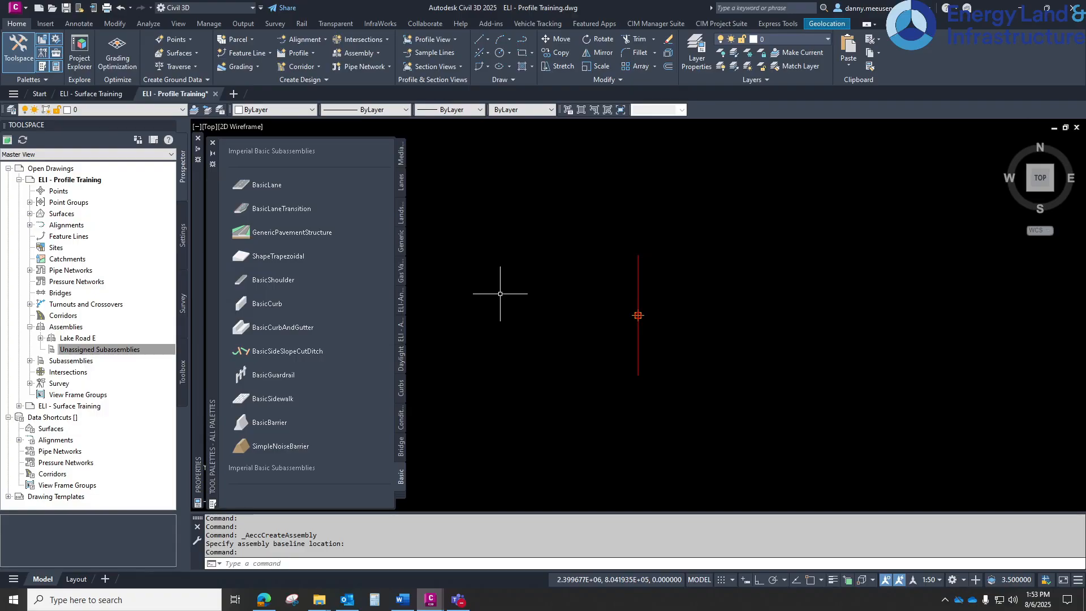
pyautogui.scroll(-15, 667, 285)
pyautogui.moveTo(611, 212); pyautogui.dragTo(834, 381, button='middle')
pyautogui.scroll(2, 682, 220)
pyautogui.scroll(5, 681, 220)
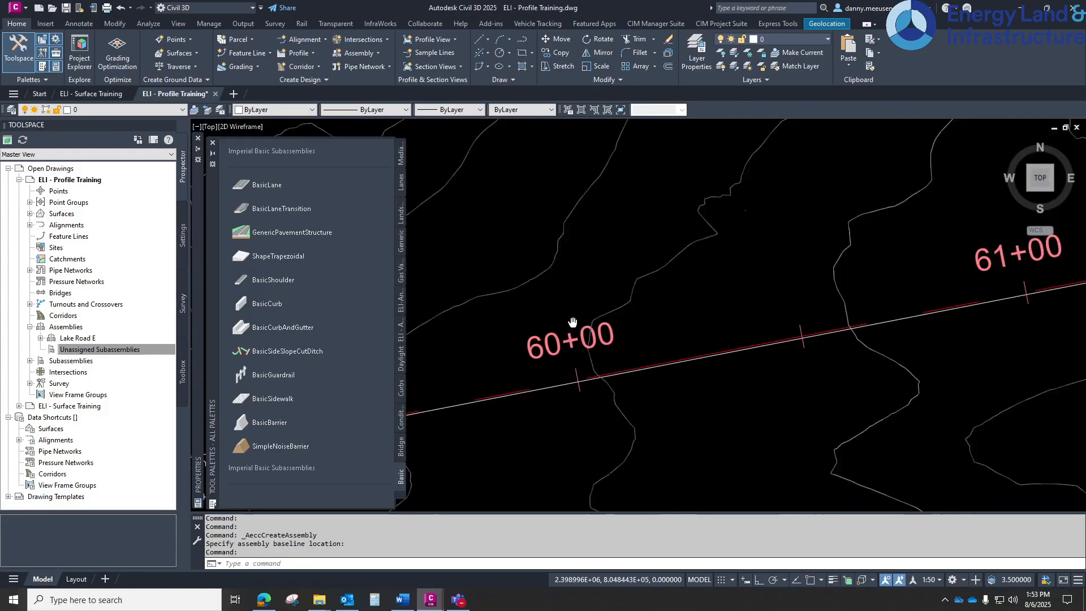
pyautogui.write('di')
pyautogui.press('Return')
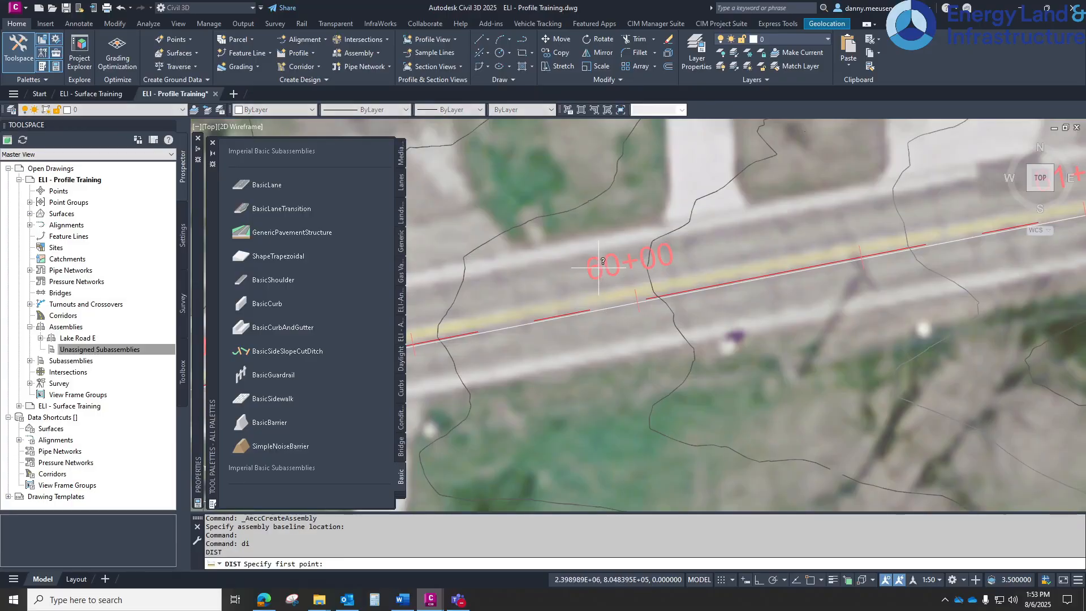
pyautogui.click(600, 256)
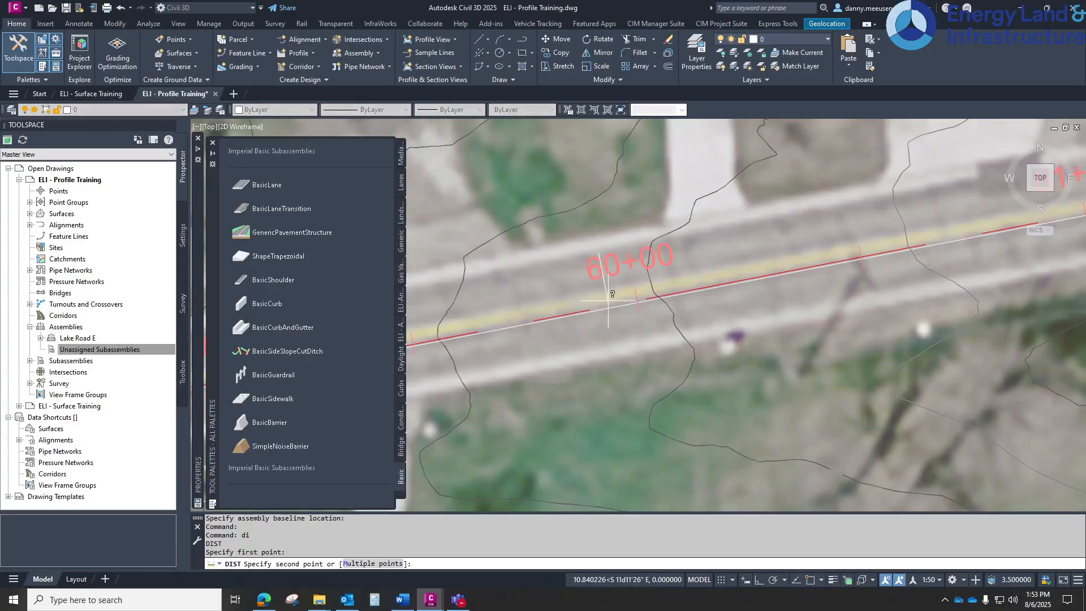
pyautogui.click(610, 303)
pyautogui.press('Escape')
pyautogui.press('Escape')
pyautogui.press('Escape')
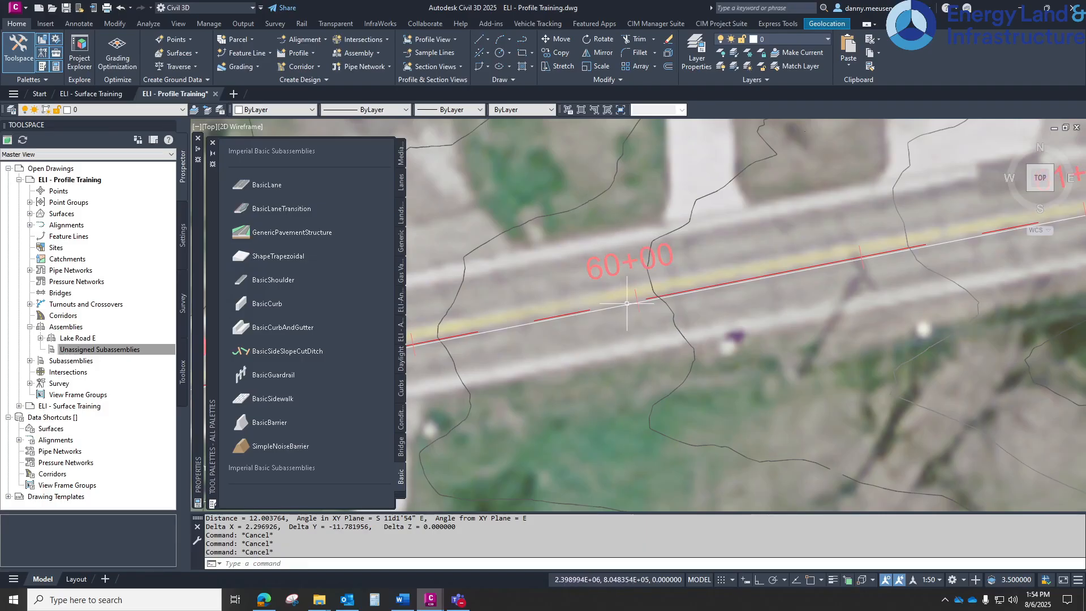
# Attach a BasicLane subassembly to the assembly baseline marker
pyautogui.scroll(-2, 673, 464)
pyautogui.scroll(-4, 673, 464)
pyautogui.moveTo(673, 463); pyautogui.dragTo(616, 257, button='middle')
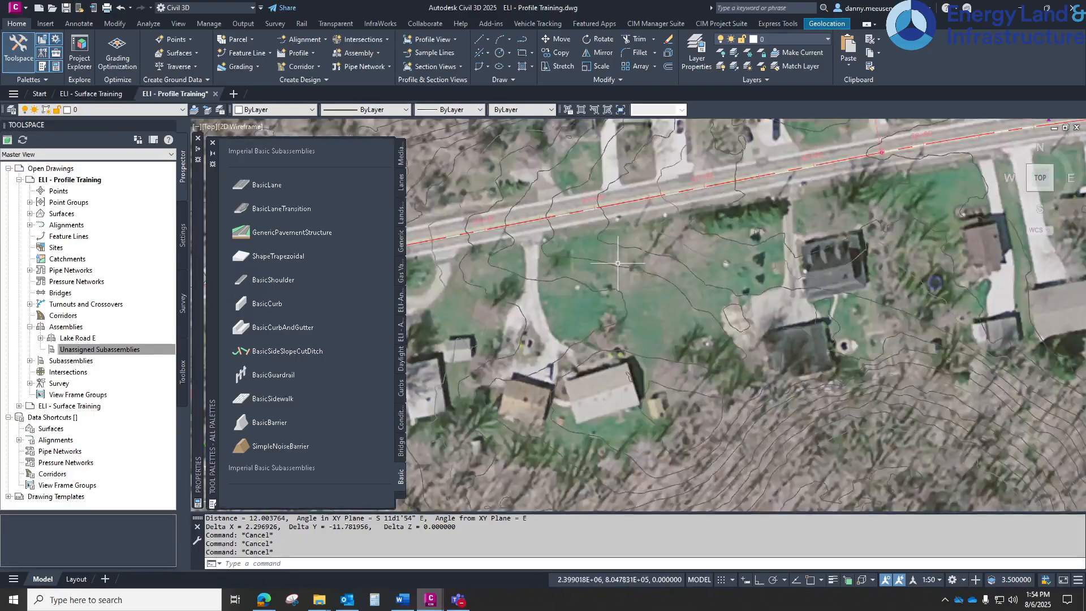
pyautogui.scroll(-2, 707, 424)
pyautogui.moveTo(707, 424); pyautogui.dragTo(608, 257, button='middle')
pyautogui.scroll(-3, 777, 379)
pyautogui.moveTo(777, 379); pyautogui.dragTo(563, 211, button='middle')
pyautogui.moveTo(862, 399); pyautogui.dragTo(744, 335, button='middle')
pyautogui.scroll(10, 659, 262)
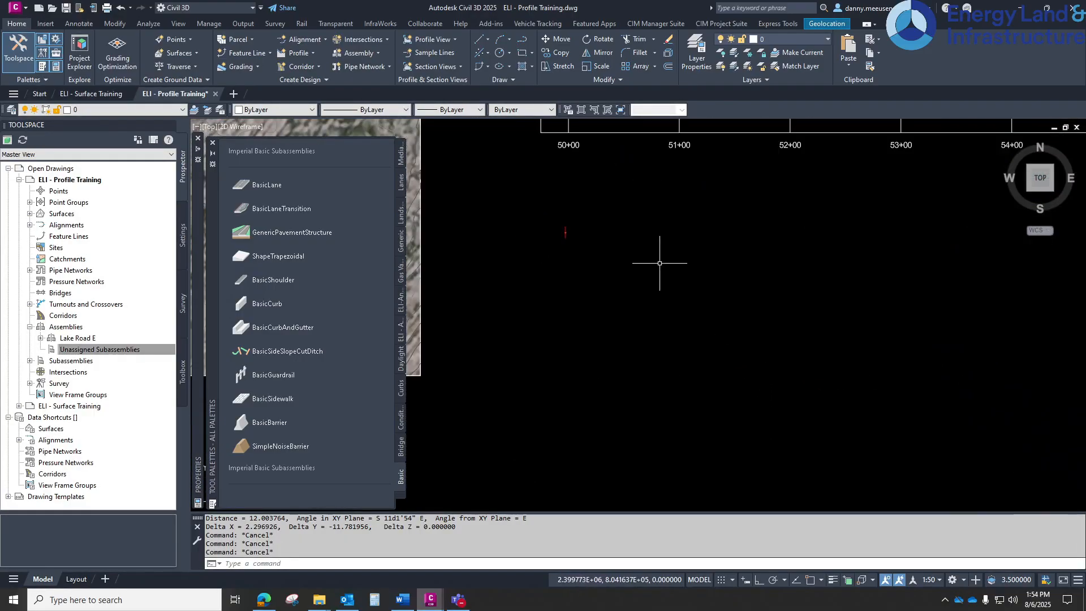
pyautogui.moveTo(567, 245)
pyautogui.mouseDown(button='middle')
pyautogui.moveTo(613, 265)
pyautogui.moveTo(611, 294)
pyautogui.mouseUp(button='middle')
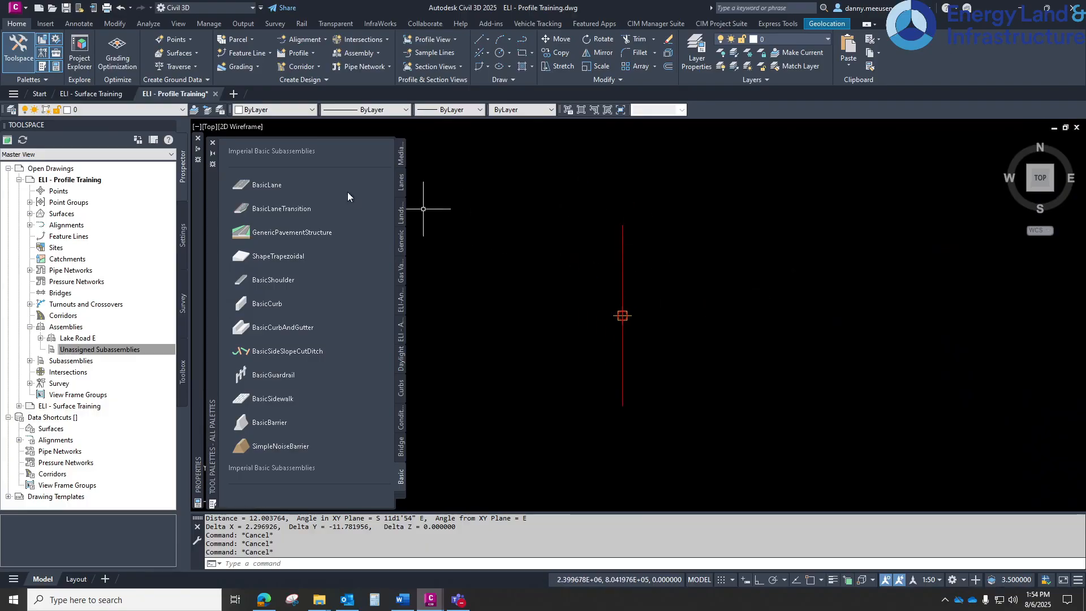
pyautogui.click(275, 187)
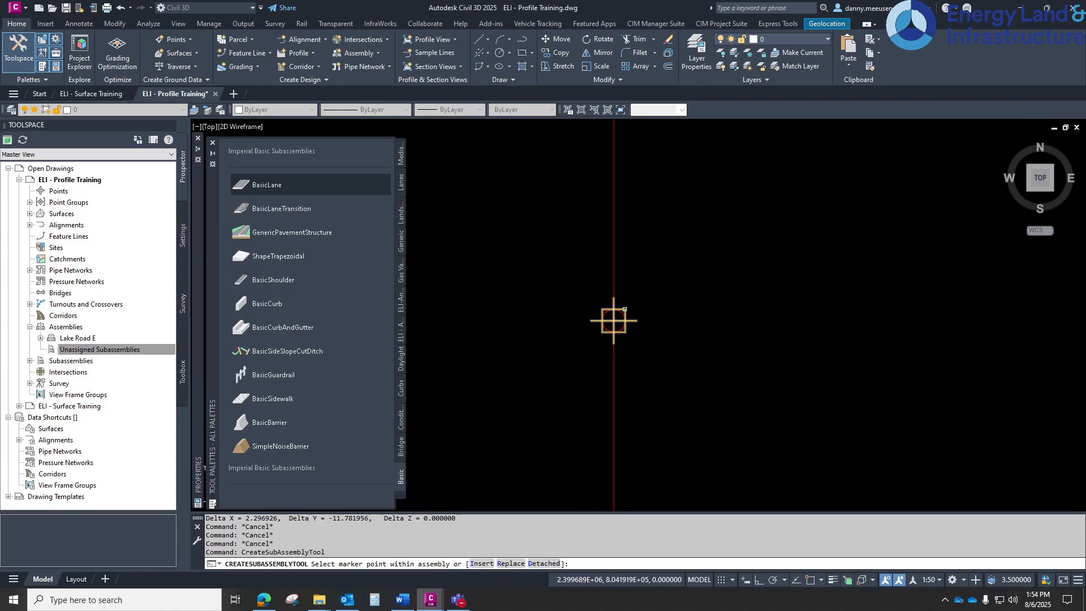
pyautogui.click(614, 321)
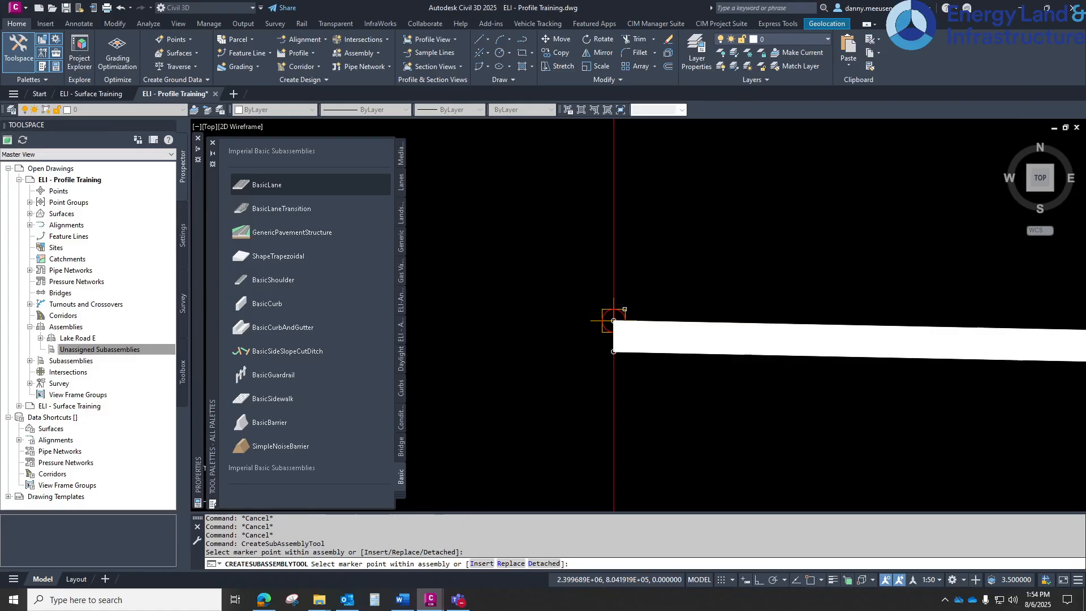
# Inspect the inserted lane subassembly up close and end the subassembly placement
pyautogui.scroll(3, 614, 321)
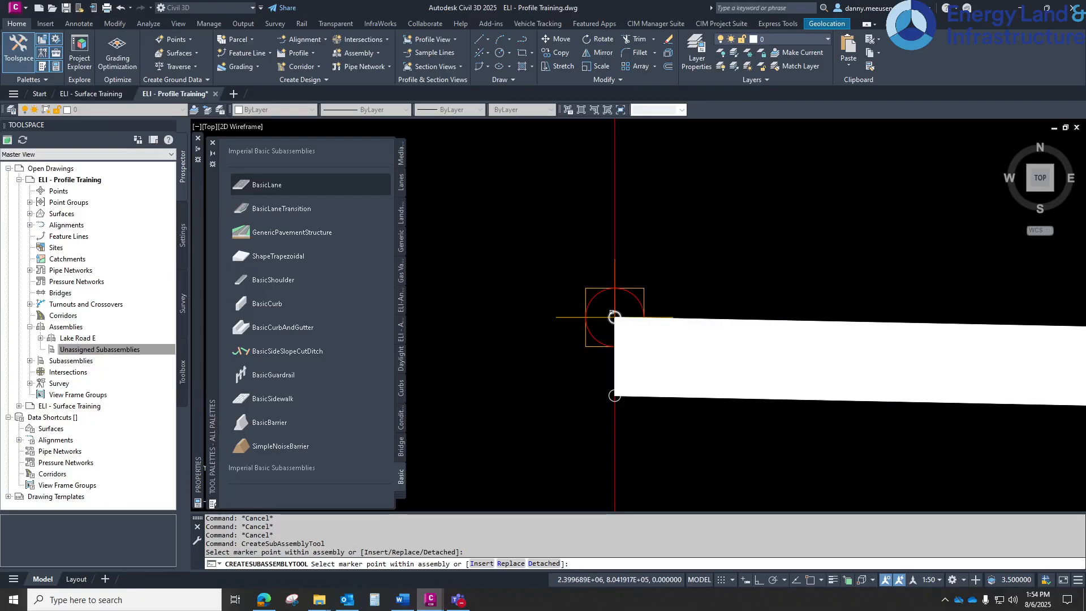
pyautogui.scroll(-5, 615, 317)
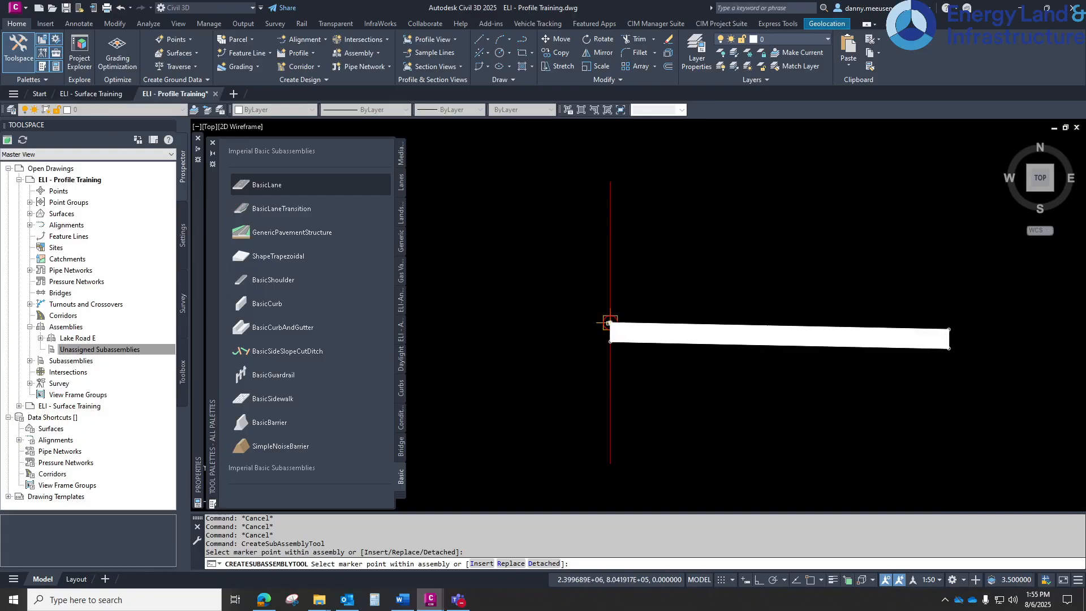
pyautogui.moveTo(755, 339); pyautogui.dragTo(537, 340, button='middle')
pyautogui.scroll(4, 703, 331)
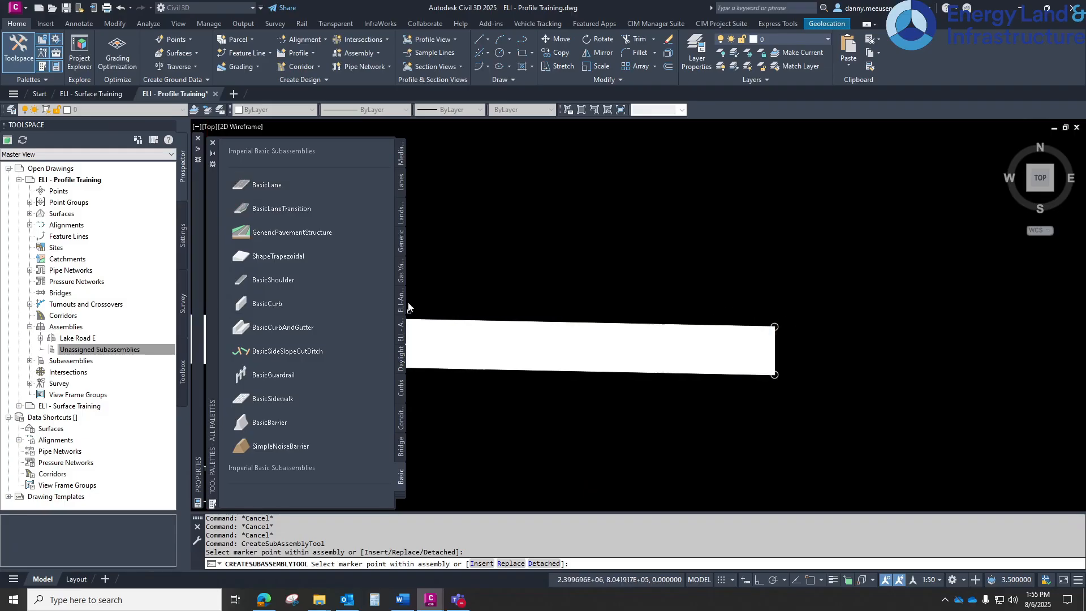
pyautogui.scroll(-5, 486, 317)
pyautogui.moveTo(489, 318); pyautogui.dragTo(748, 328, button='middle')
pyautogui.moveTo(822, 337); pyautogui.dragTo(625, 320, button='middle')
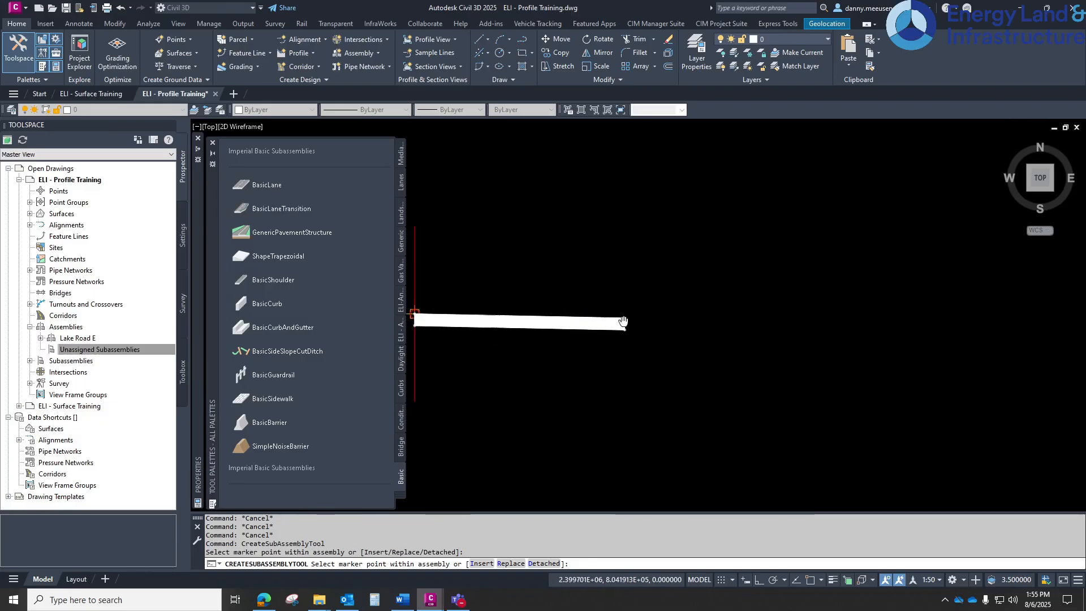
pyautogui.scroll(5, 629, 309)
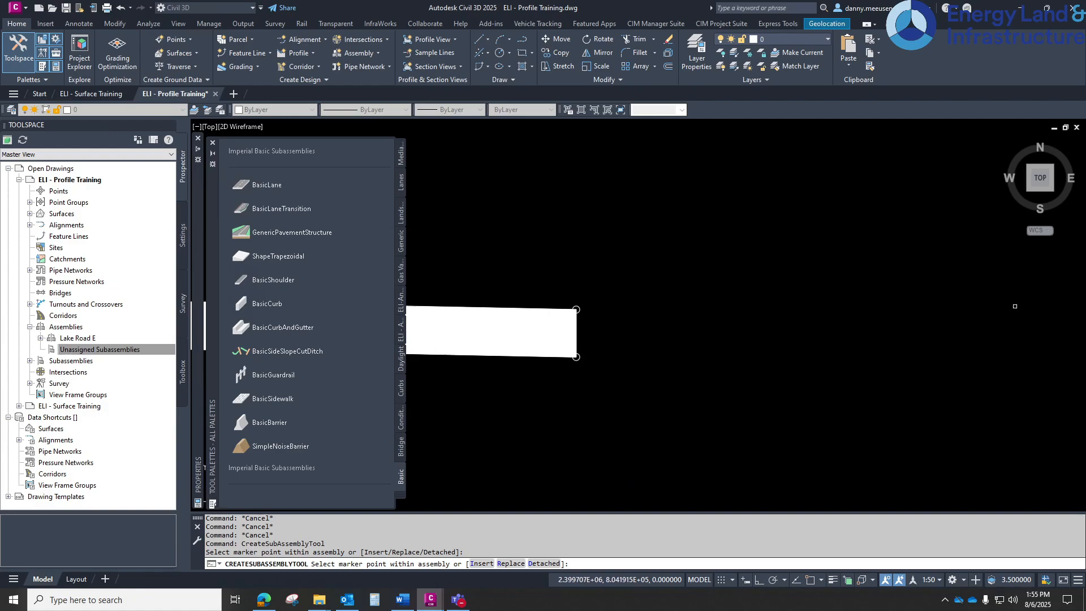
pyautogui.scroll(-5, 758, 334)
pyautogui.moveTo(609, 382); pyautogui.dragTo(728, 390, button='middle')
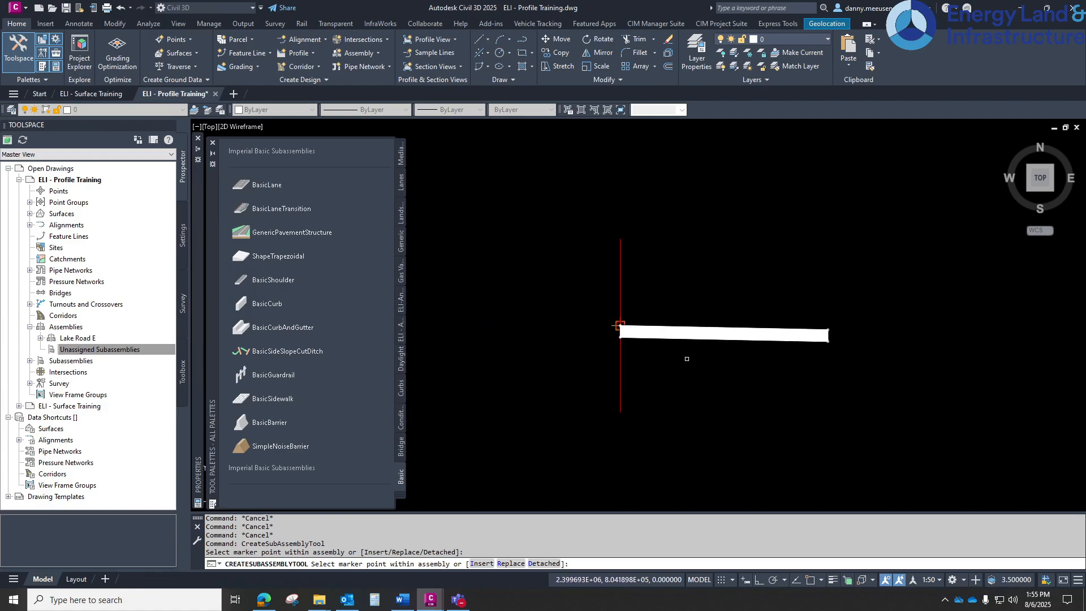
pyautogui.press('Return')
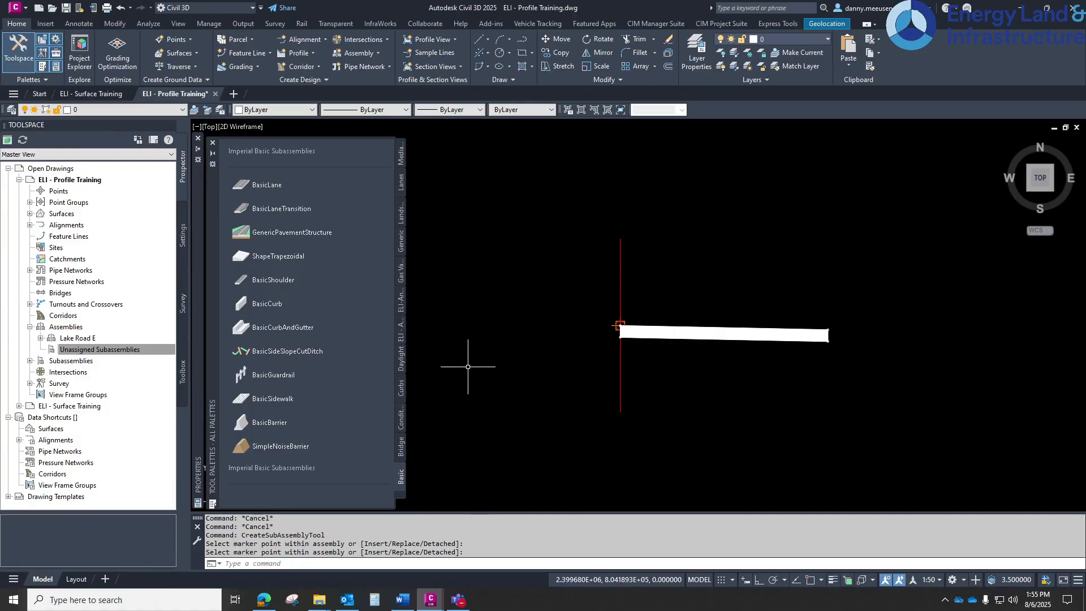
# Attach a BasicCurbAndGutter subassembly to the outer top edge of the lane
pyautogui.click(270, 334)
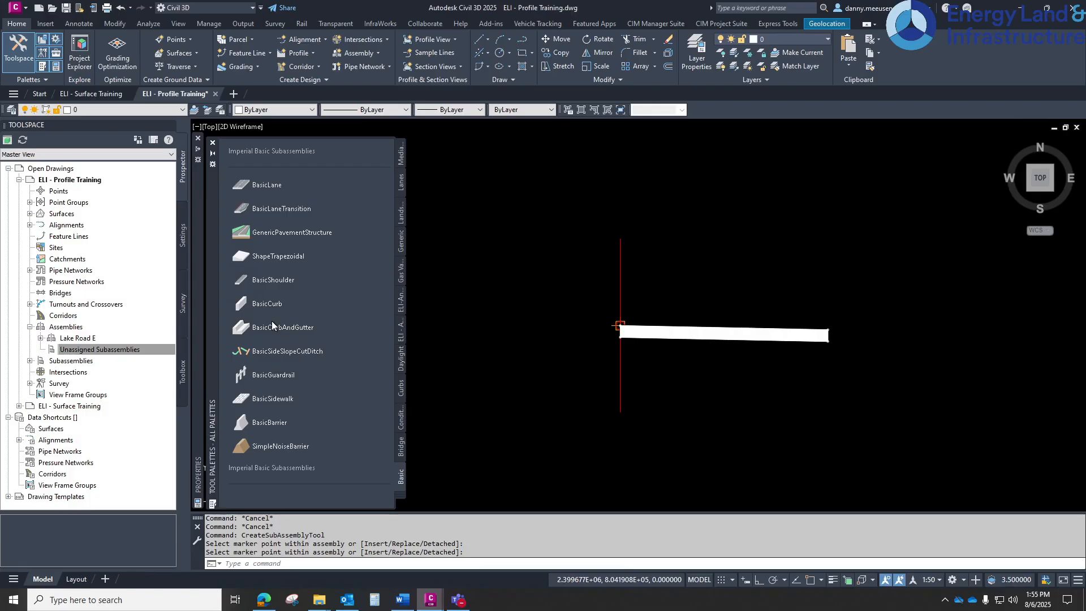
pyautogui.click(269, 332)
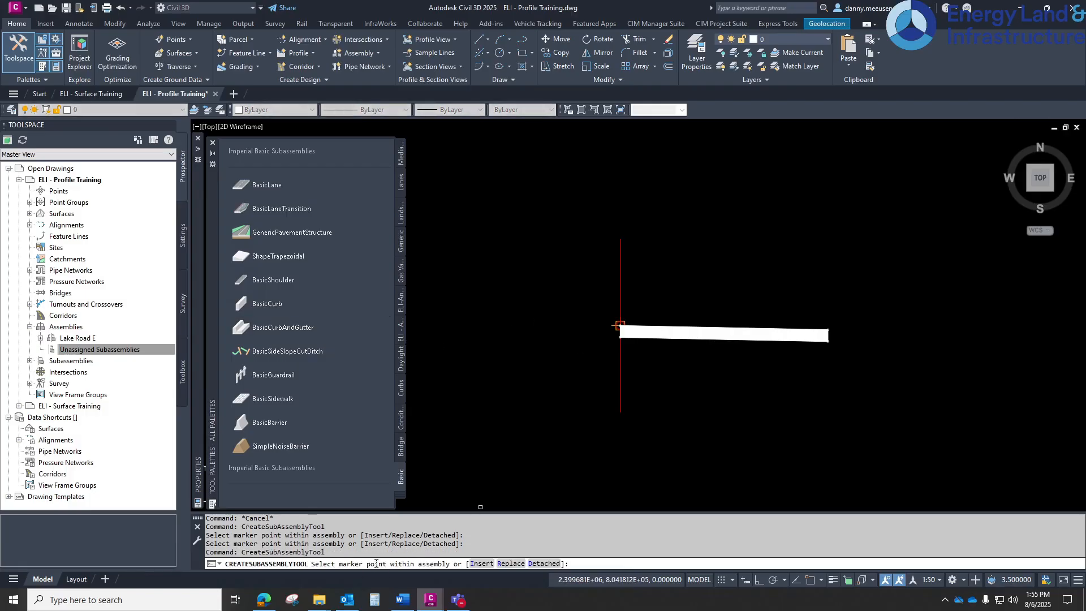
pyautogui.scroll(4, 666, 319)
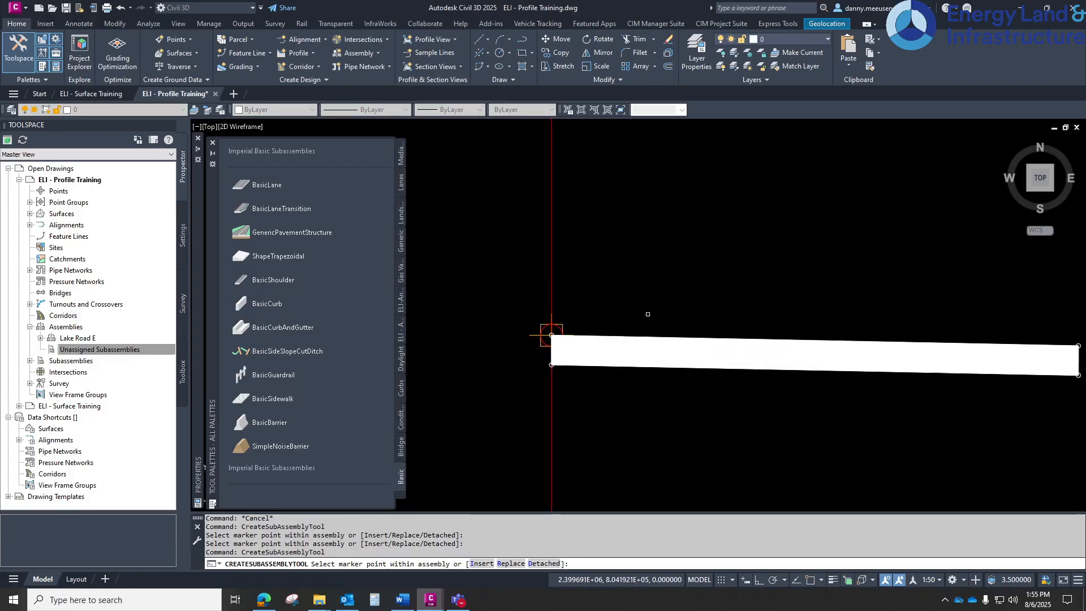
pyautogui.click(552, 335)
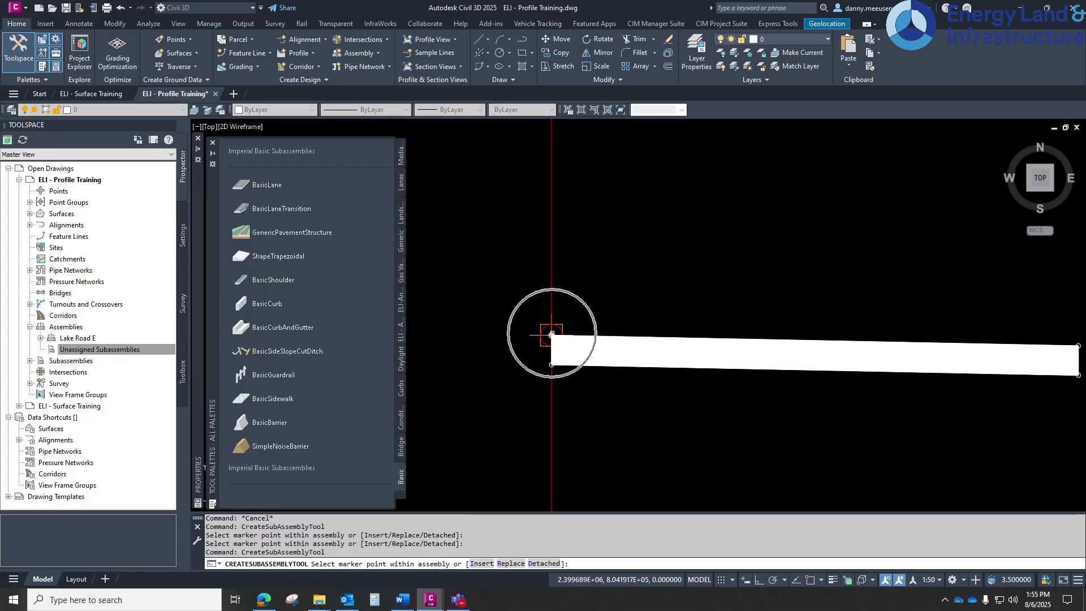
pyautogui.scroll(4, 682, 336)
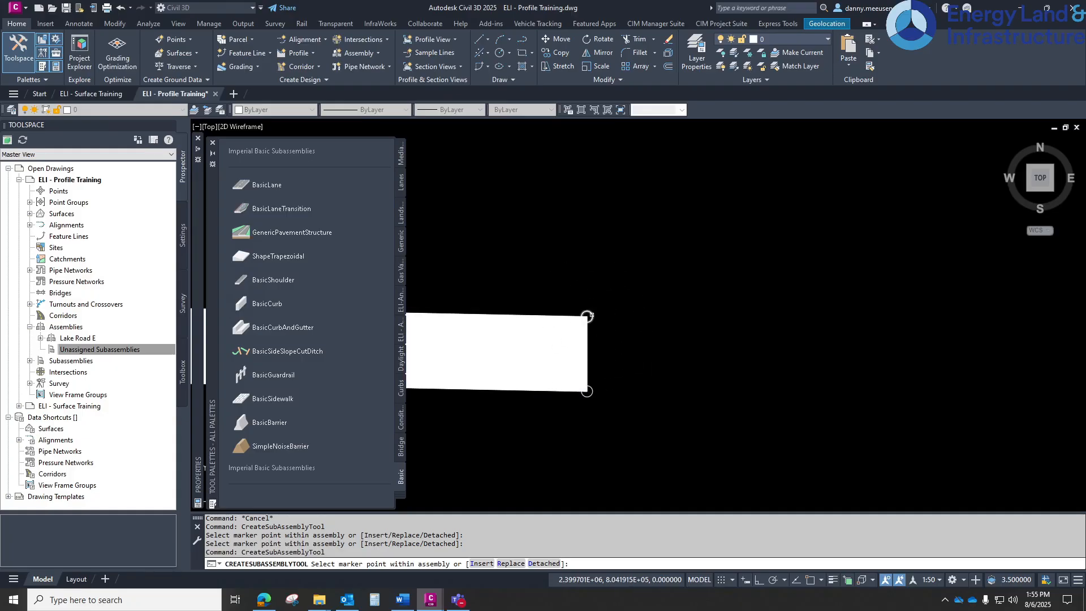
pyautogui.click(589, 316)
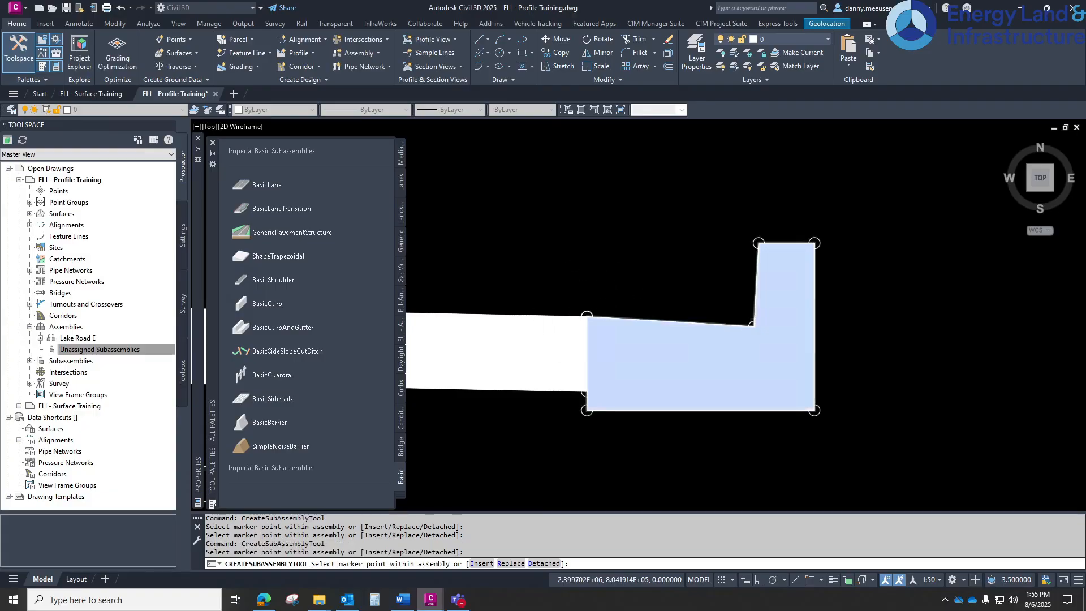
# Attach a BasicSidewalk subassembly to the top back of the curb and end placement
pyautogui.scroll(-4, 656, 262)
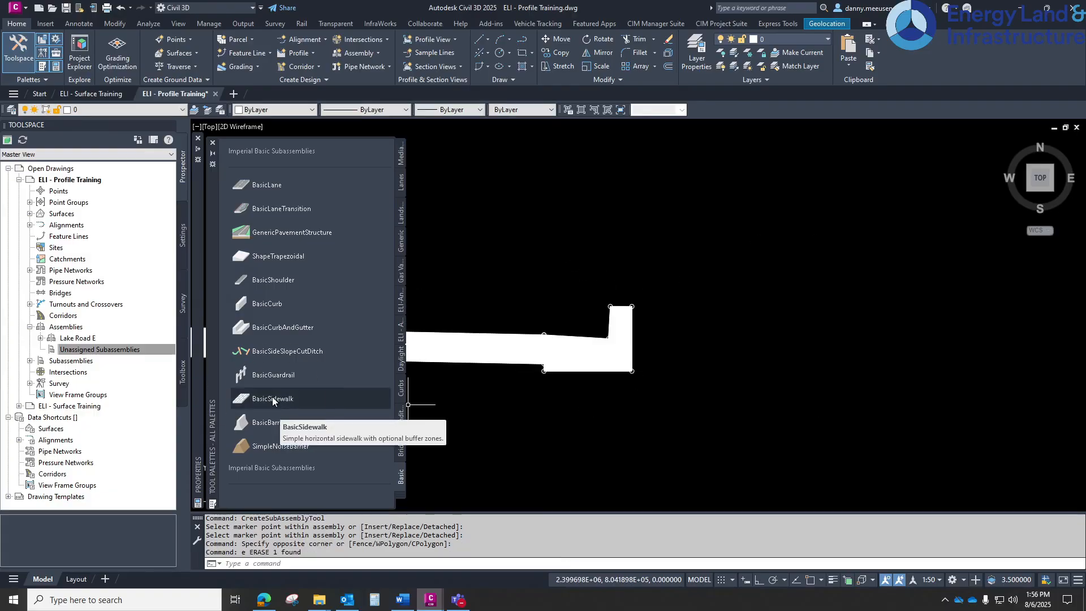
pyautogui.click(273, 399)
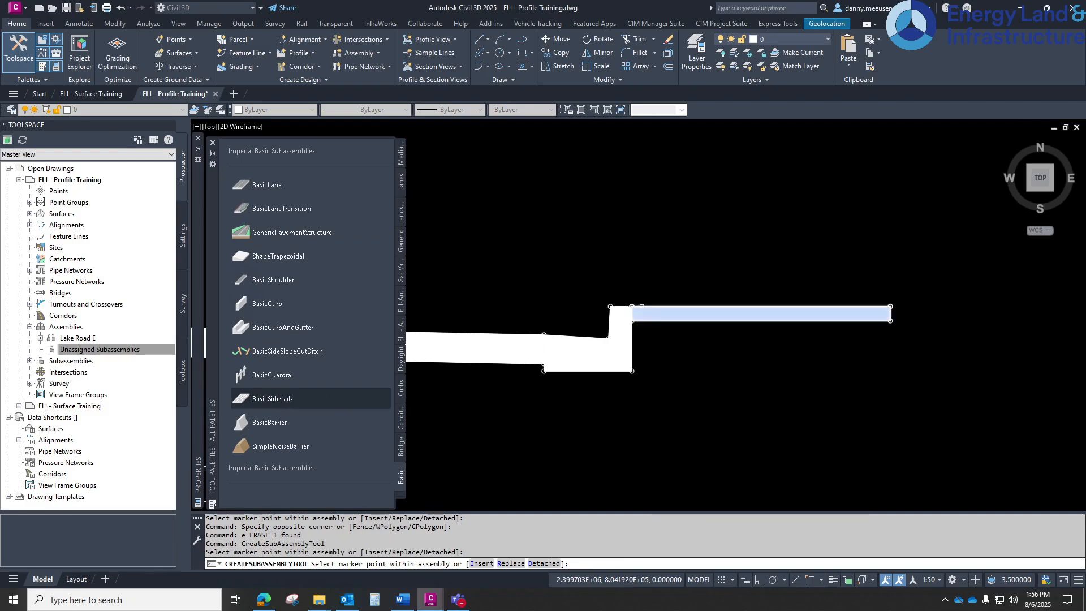
pyautogui.click(632, 306)
pyautogui.press('Return')
# Attach a BasicSideSlopeCutDitch subassembly to the outer edge of the sidewalk and end placement
pyautogui.scroll(-2, 527, 330)
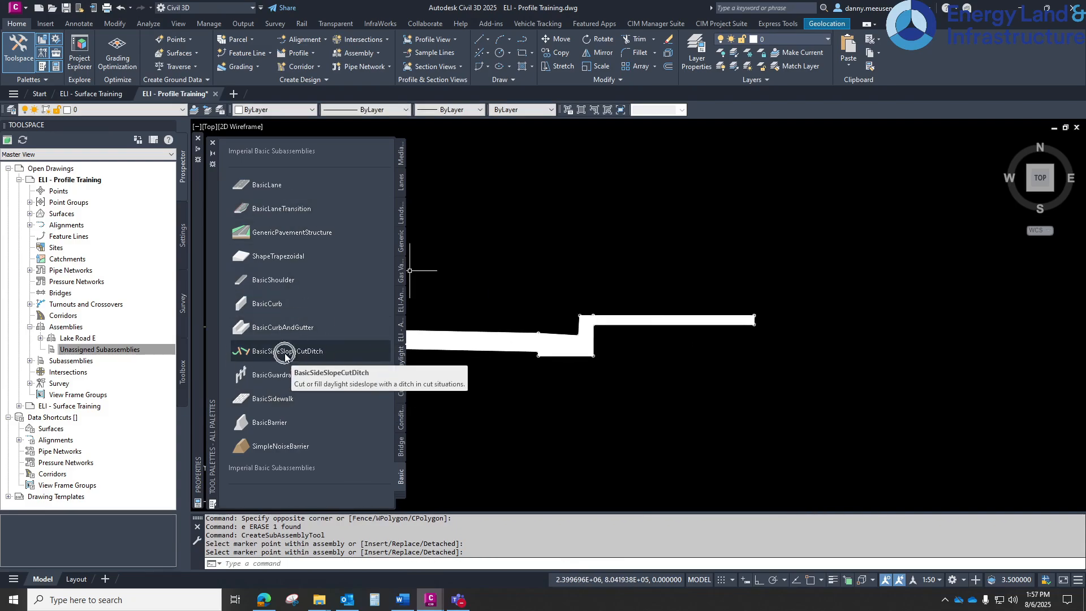
pyautogui.click(284, 351)
pyautogui.scroll(2, 792, 310)
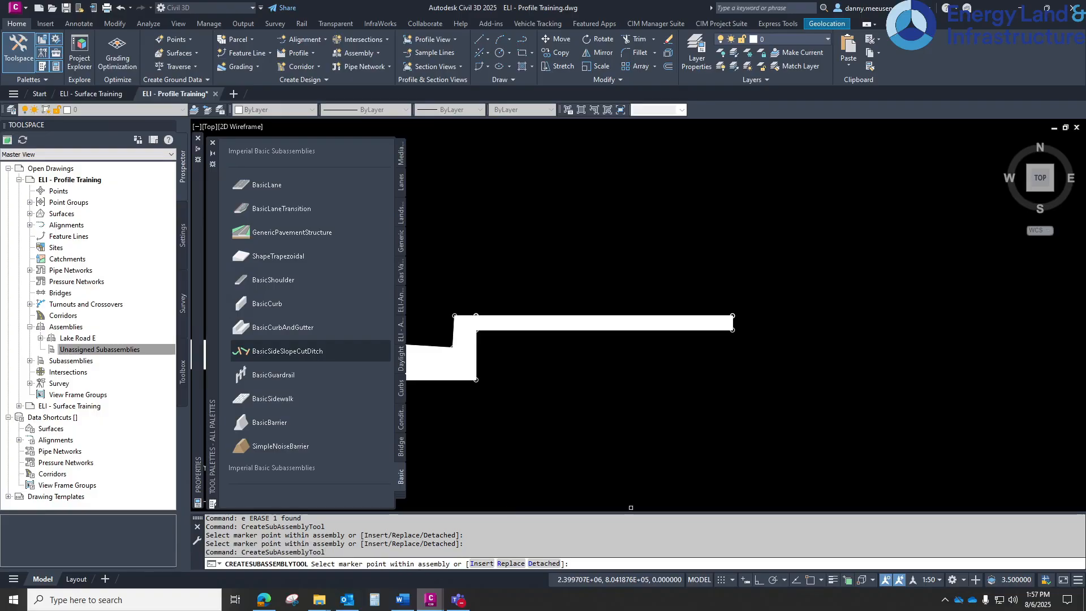
pyautogui.scroll(2, 725, 313)
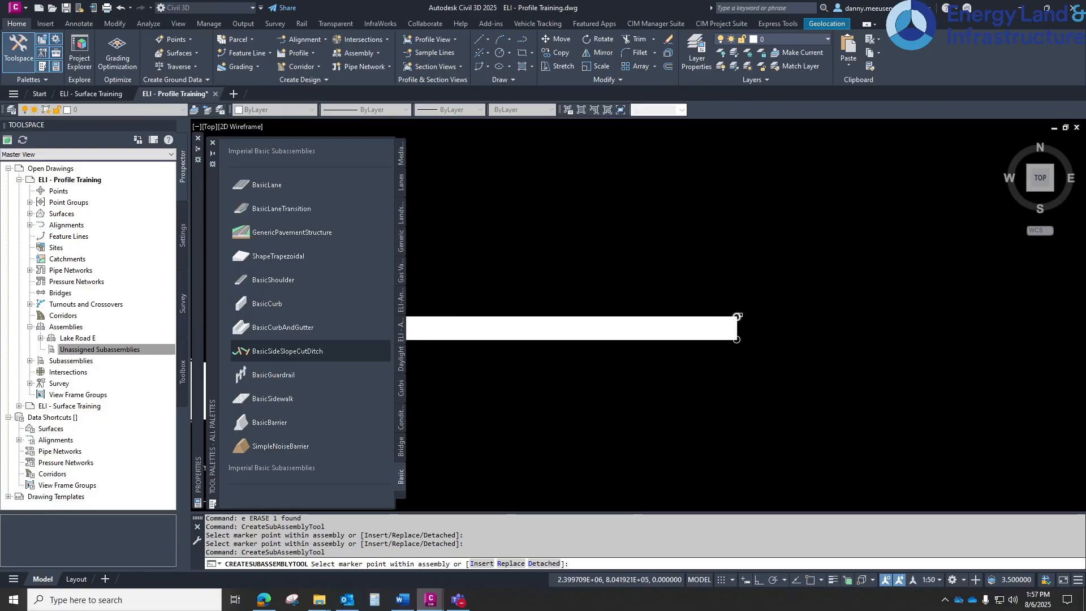
pyautogui.click(736, 316)
pyautogui.scroll(-5, 736, 320)
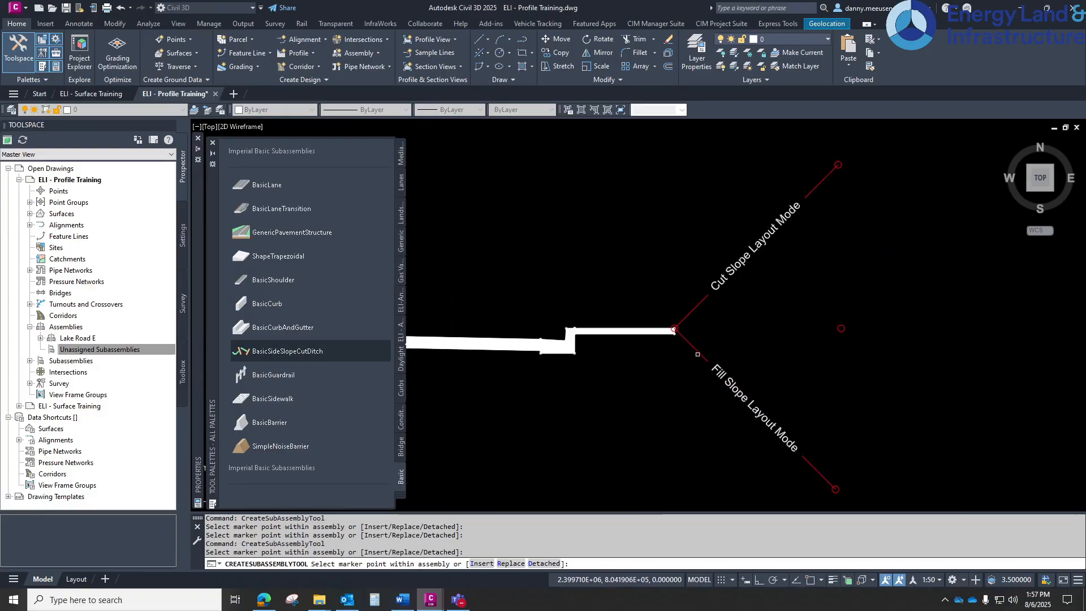
pyautogui.press('Return')
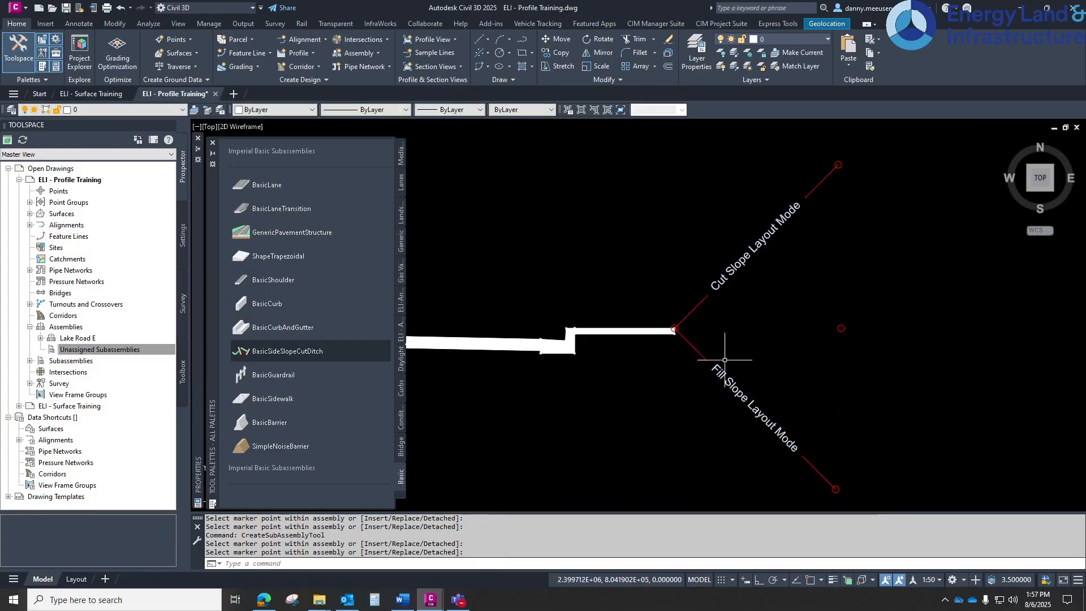
# Select all right-side subassemblies and mirror them onto the left side of the assembly baseline marker
pyautogui.scroll(-2, 792, 441)
pyautogui.moveTo(635, 437); pyautogui.dragTo(707, 444, button='middle')
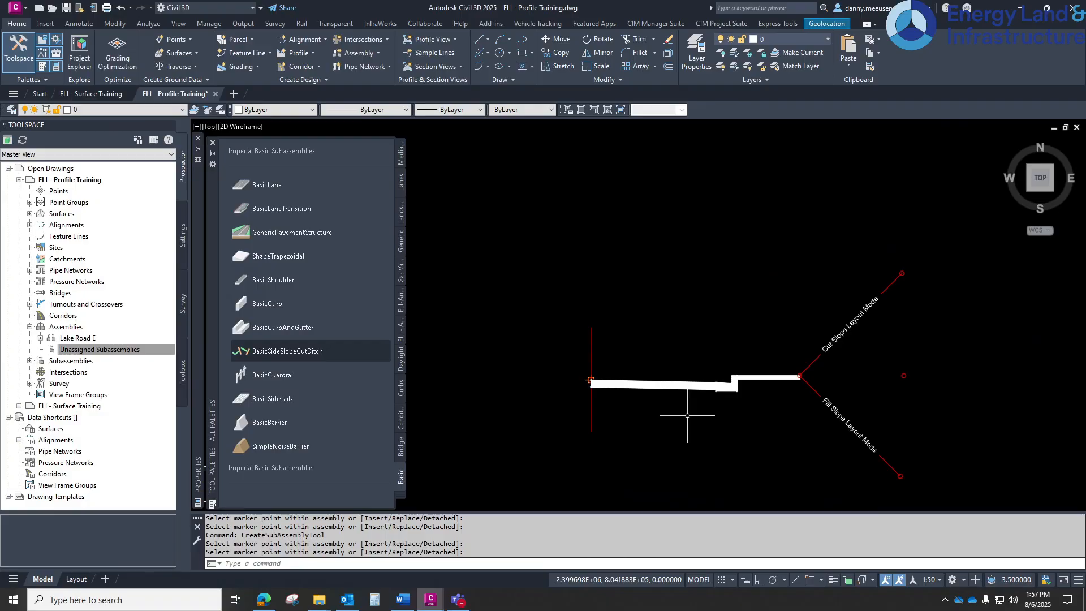
pyautogui.moveTo(687, 415); pyautogui.dragTo(729, 349, button='middle')
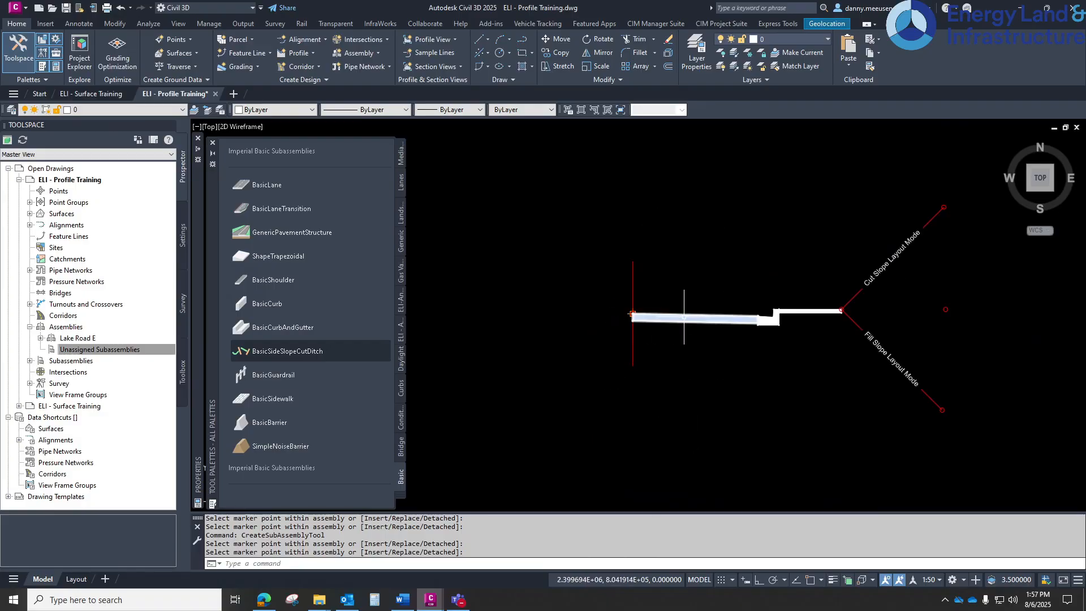
pyautogui.moveTo(684, 317)
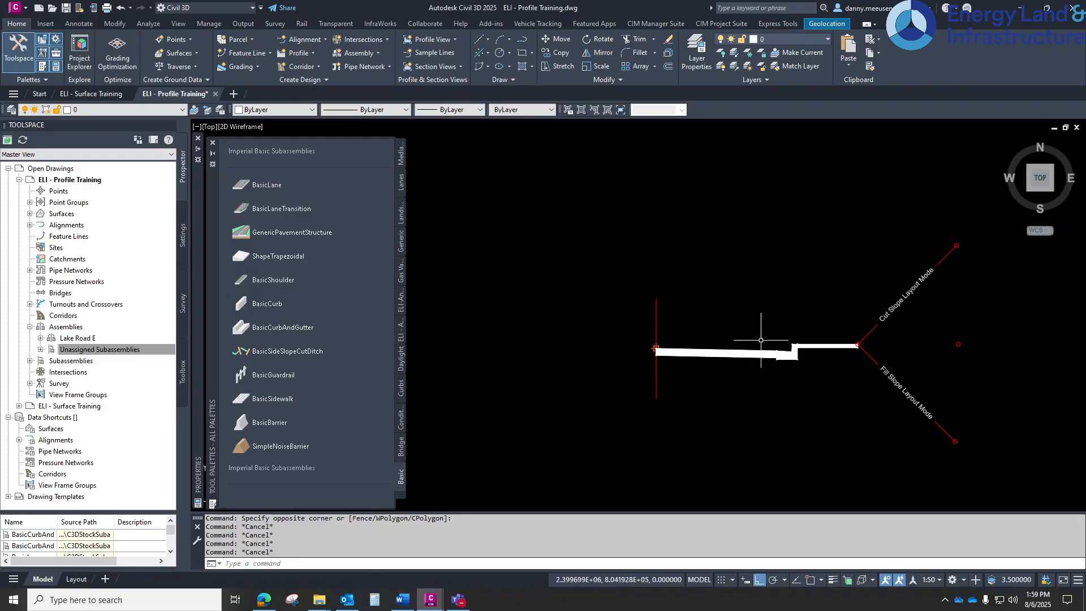
pyautogui.click(984, 199)
pyautogui.click(691, 477)
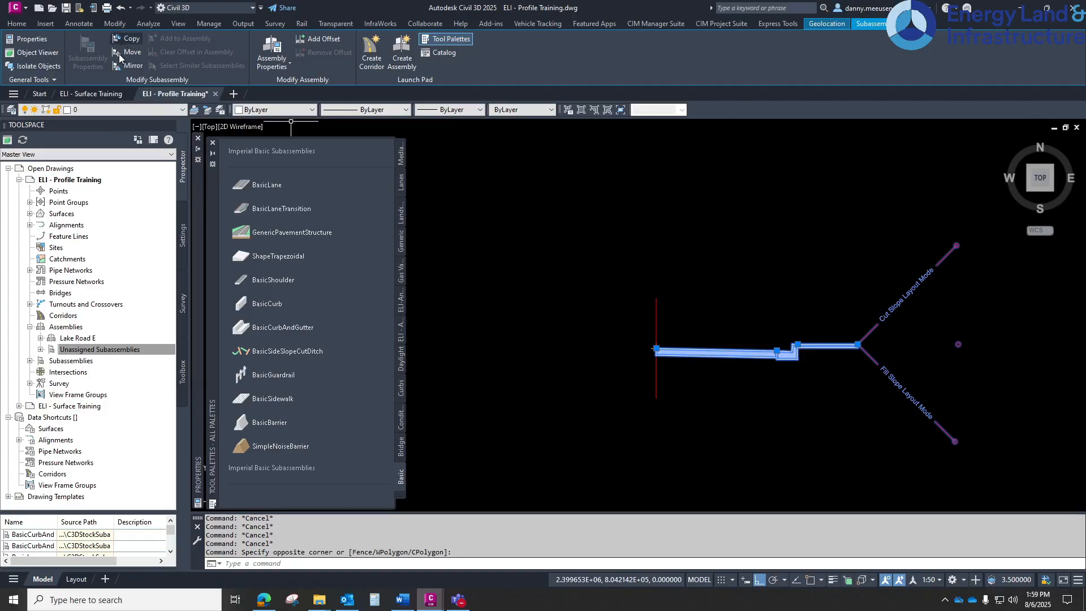
pyautogui.click(129, 65)
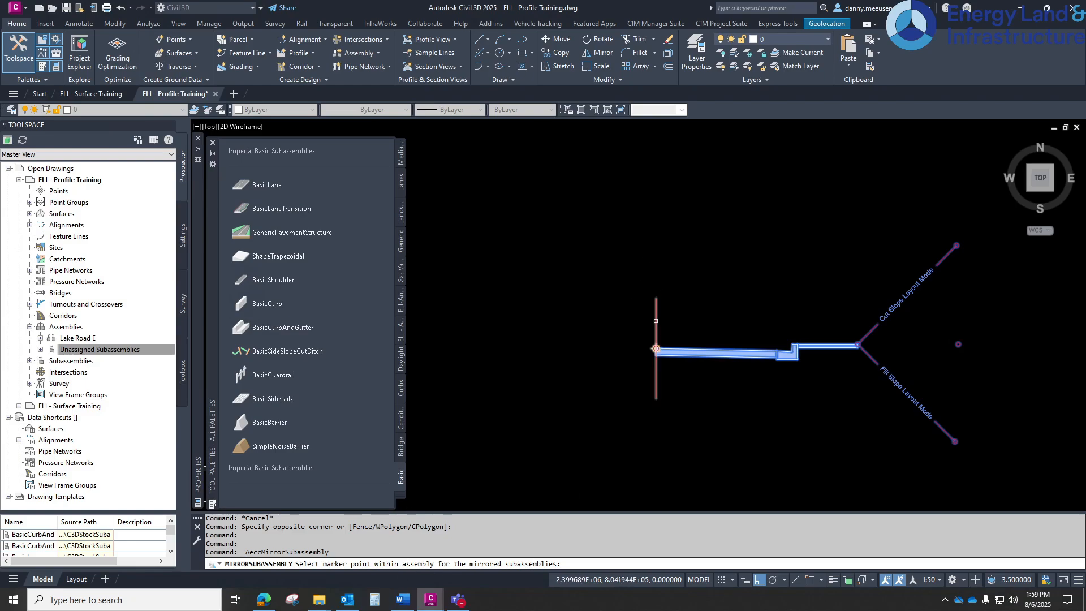
pyautogui.click(657, 349)
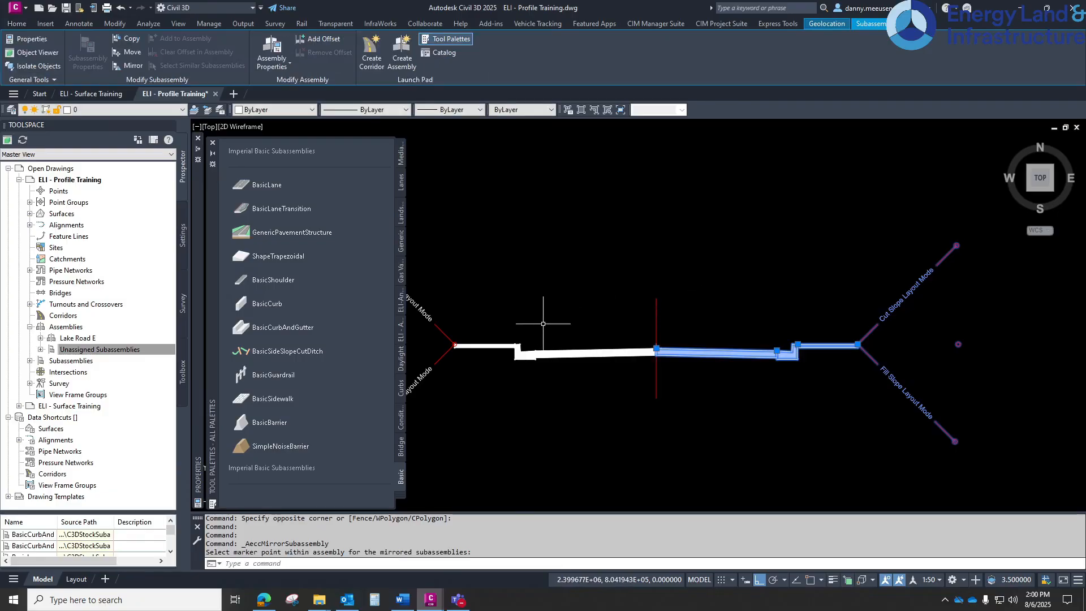
pyautogui.scroll(-2, 552, 309)
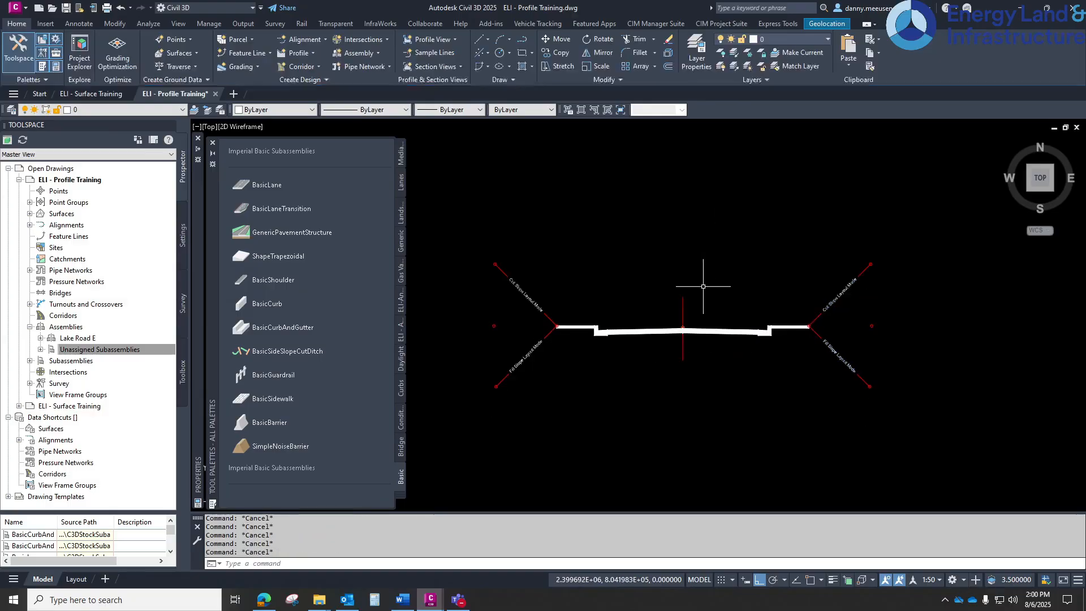
# Open the Lake Road E assembly properties and set the right BasicLane width to 12.5 ft
pyautogui.click(683, 304)
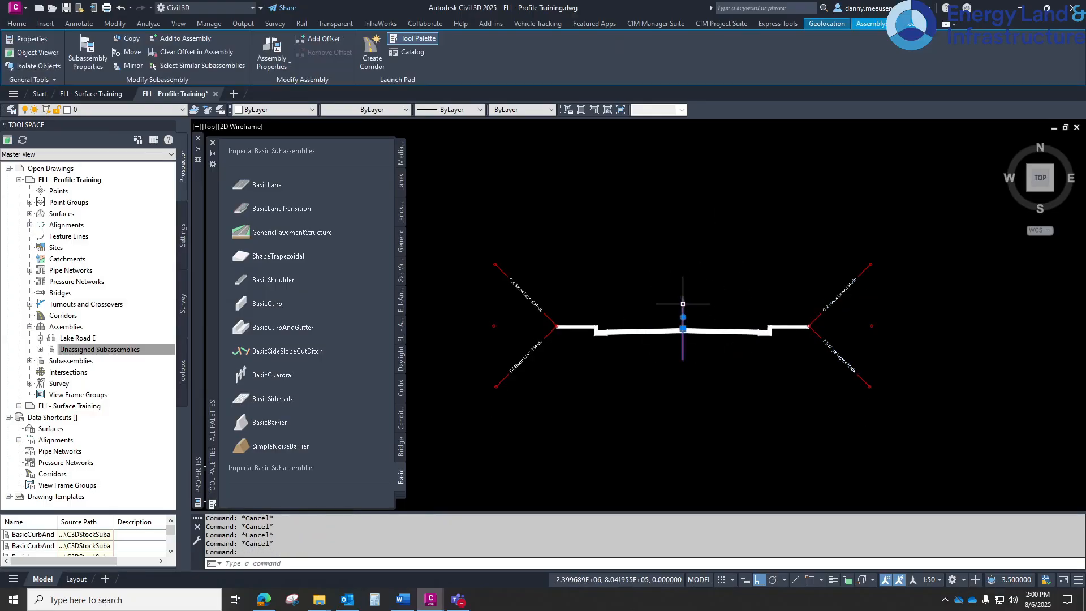
pyautogui.click(686, 305)
pyautogui.click(273, 46)
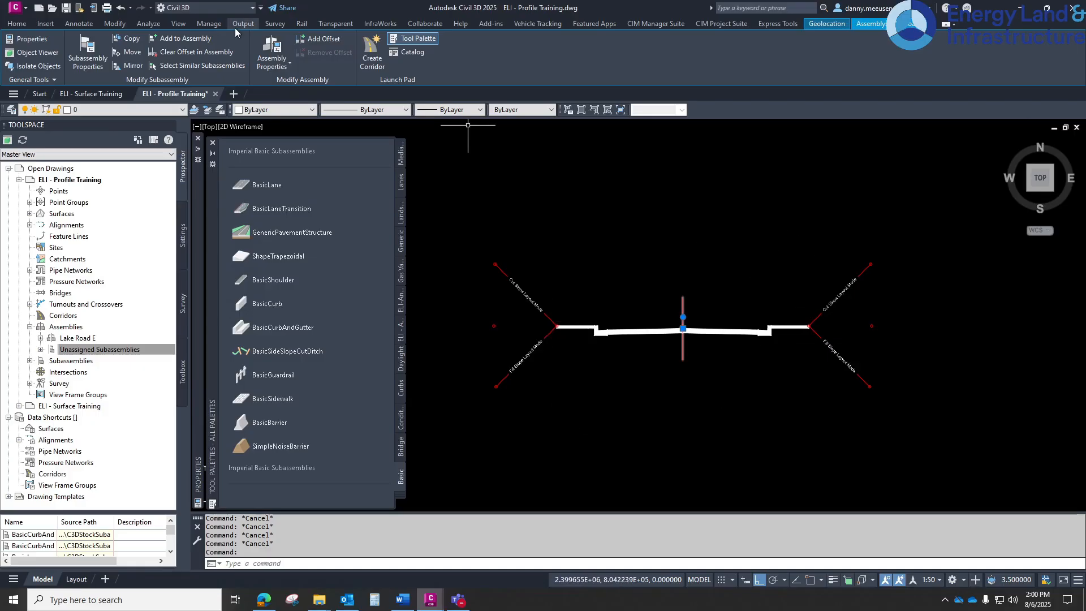
pyautogui.click(275, 50)
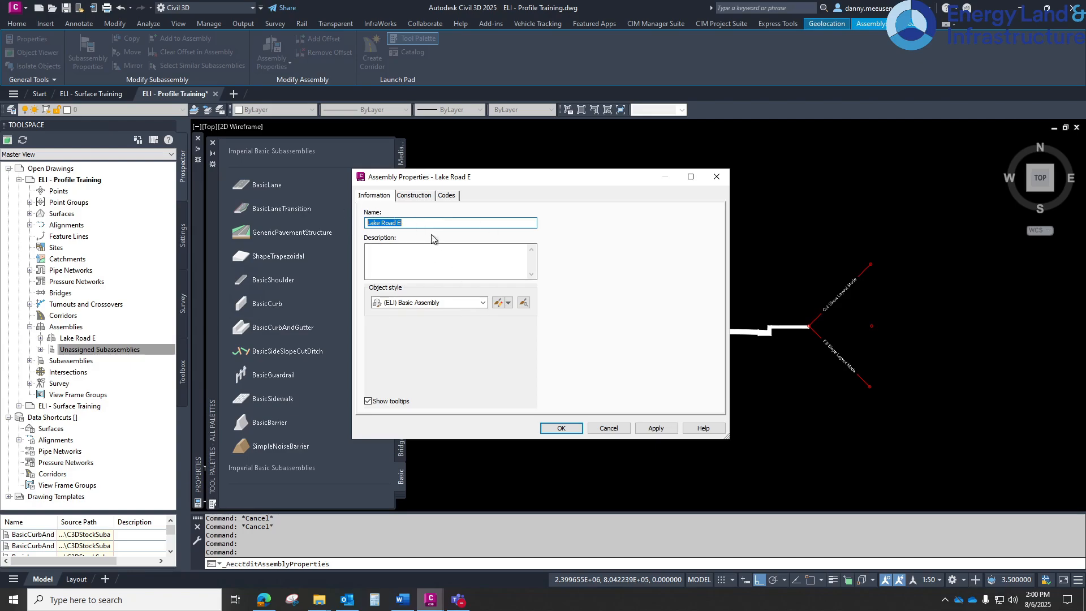
pyautogui.click(418, 195)
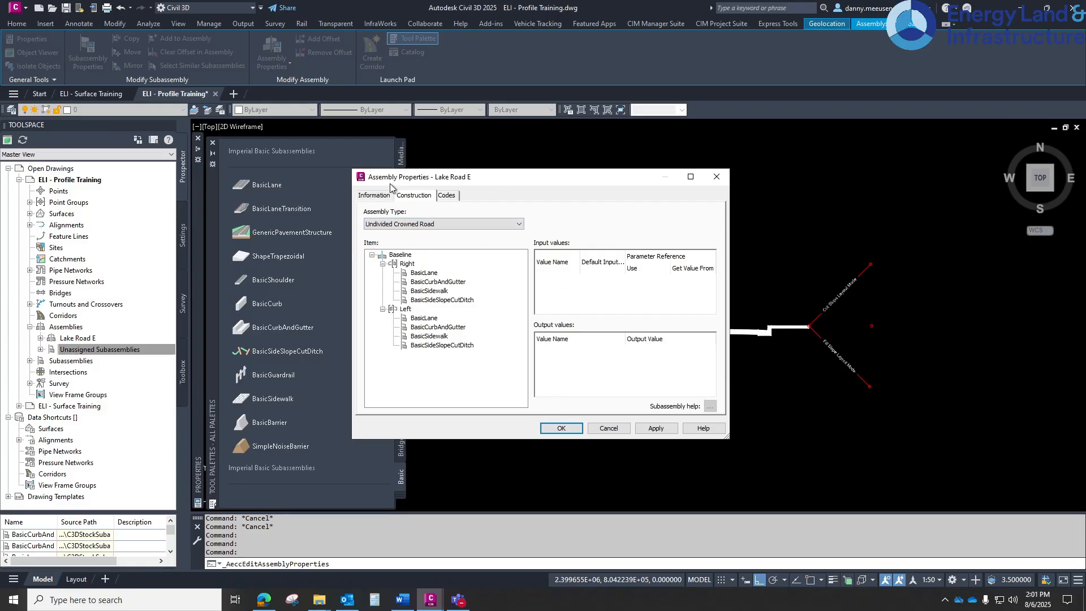
pyautogui.click(408, 264)
pyautogui.click(424, 273)
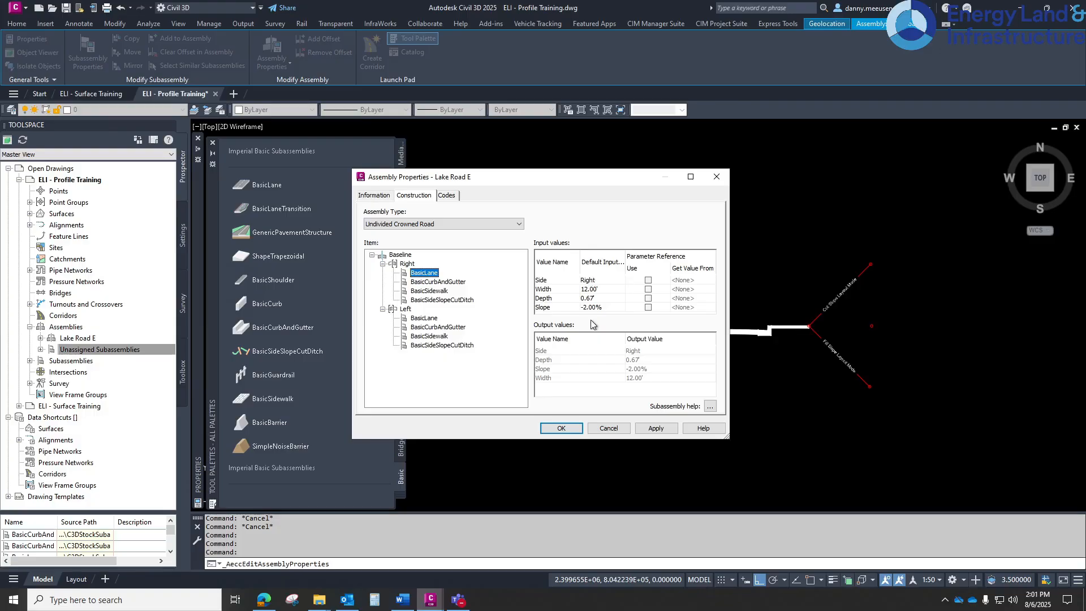
pyautogui.click(604, 290)
pyautogui.click(611, 286)
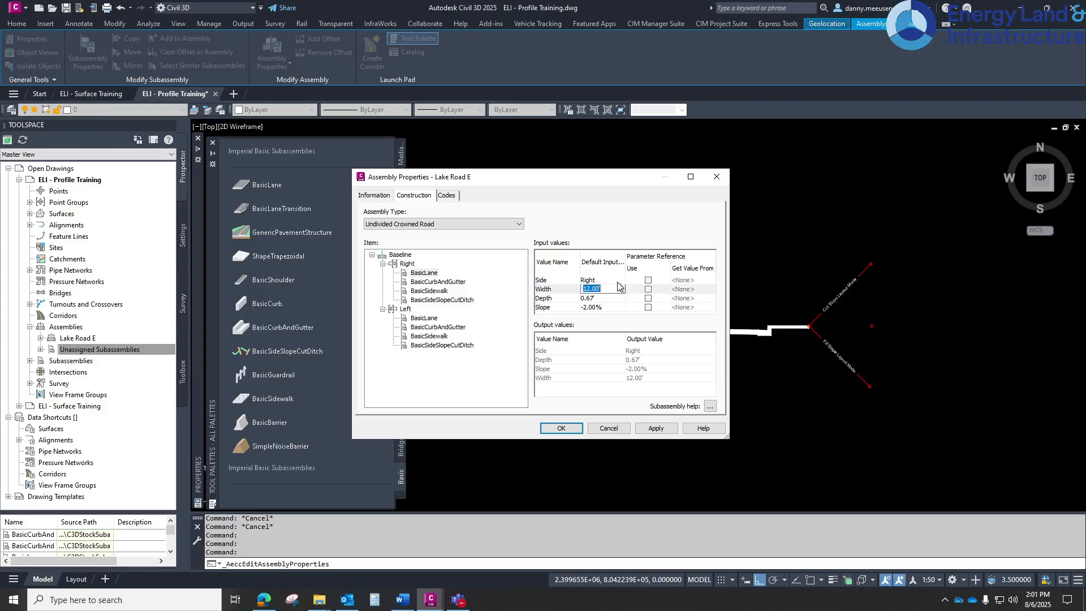
pyautogui.write('12')
pyautogui.click(618, 286)
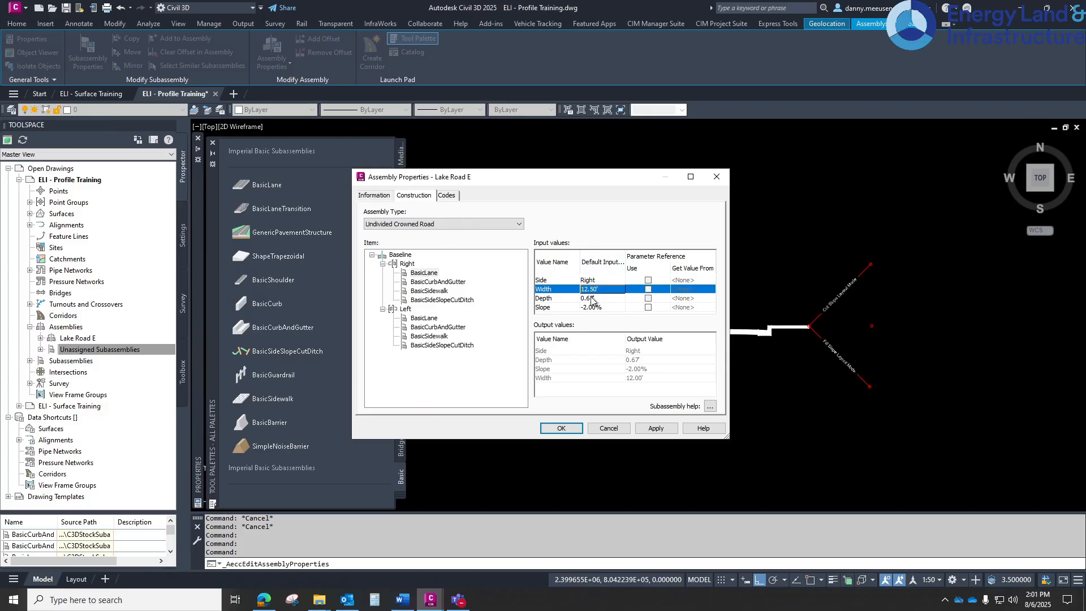
# Set the left BasicLane width to 12.5 ft
pyautogui.click(424, 319)
pyautogui.click(603, 287)
pyautogui.click(607, 288)
pyautogui.write("12.50'")
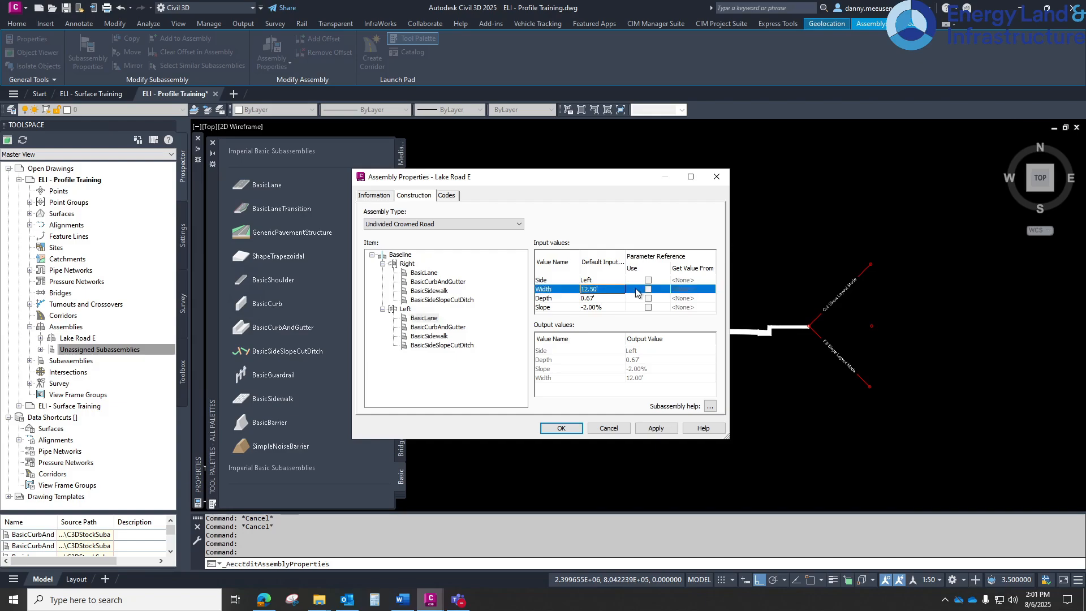
# Set the right BasicCurbAndGutter curb height to 0.5 ft
pyautogui.click(443, 327)
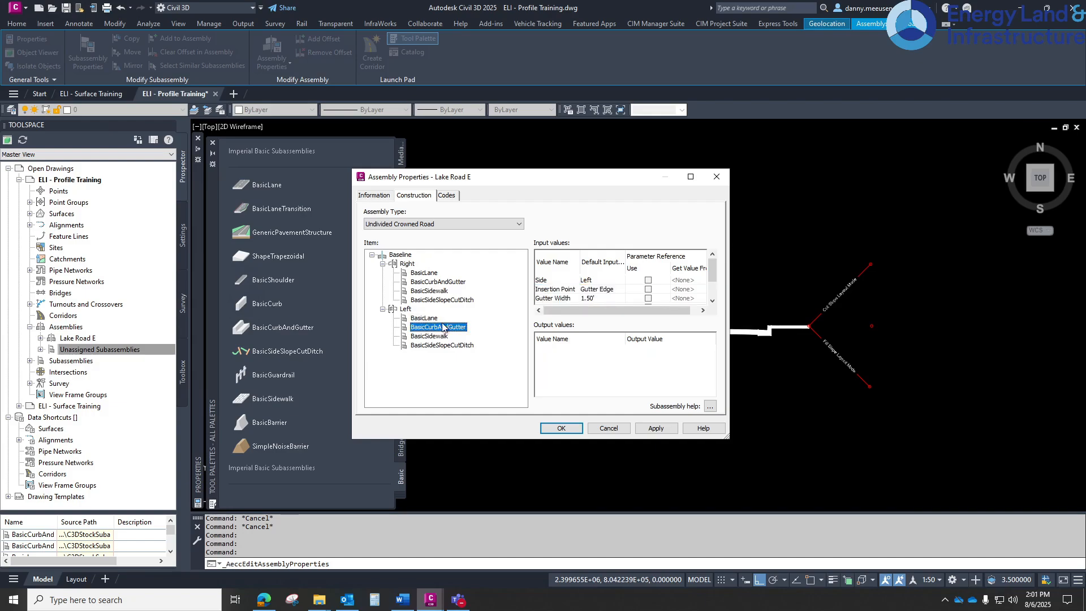
pyautogui.click(433, 282)
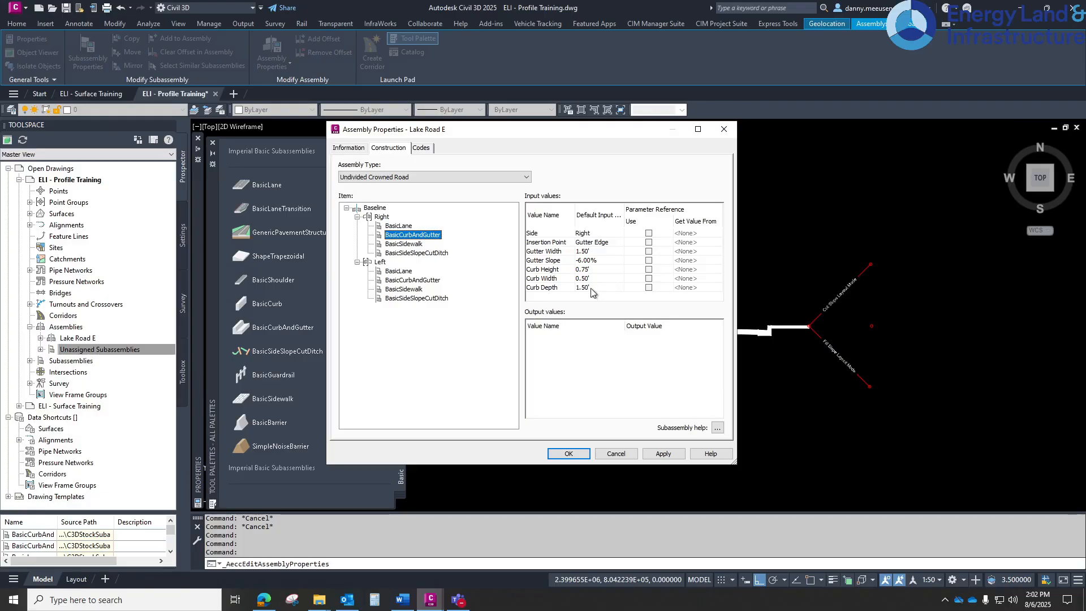
pyautogui.click(598, 269)
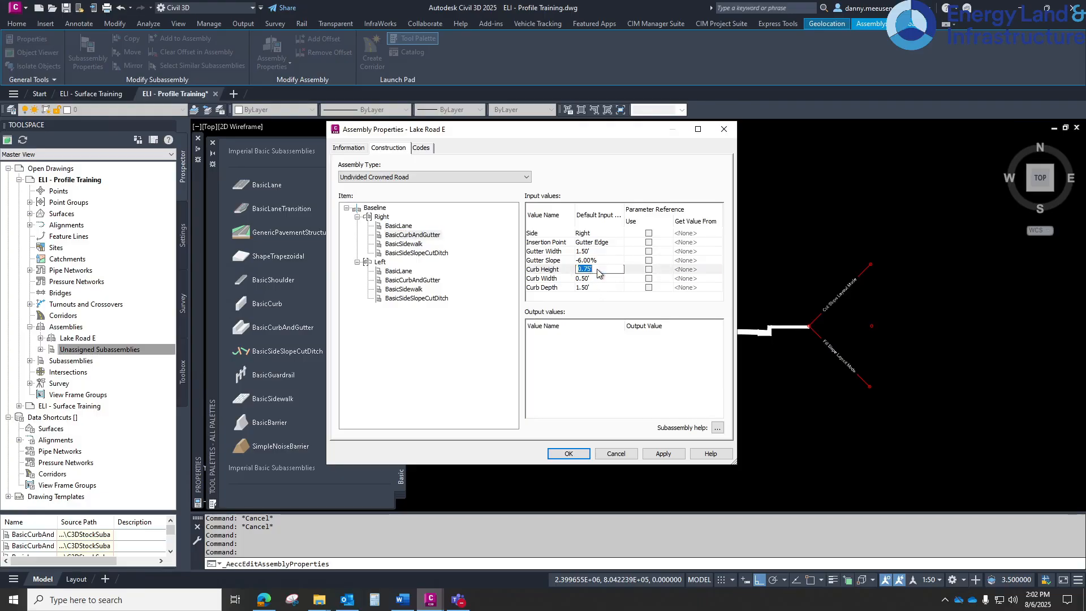
pyautogui.write('.5')
pyautogui.press('Return')
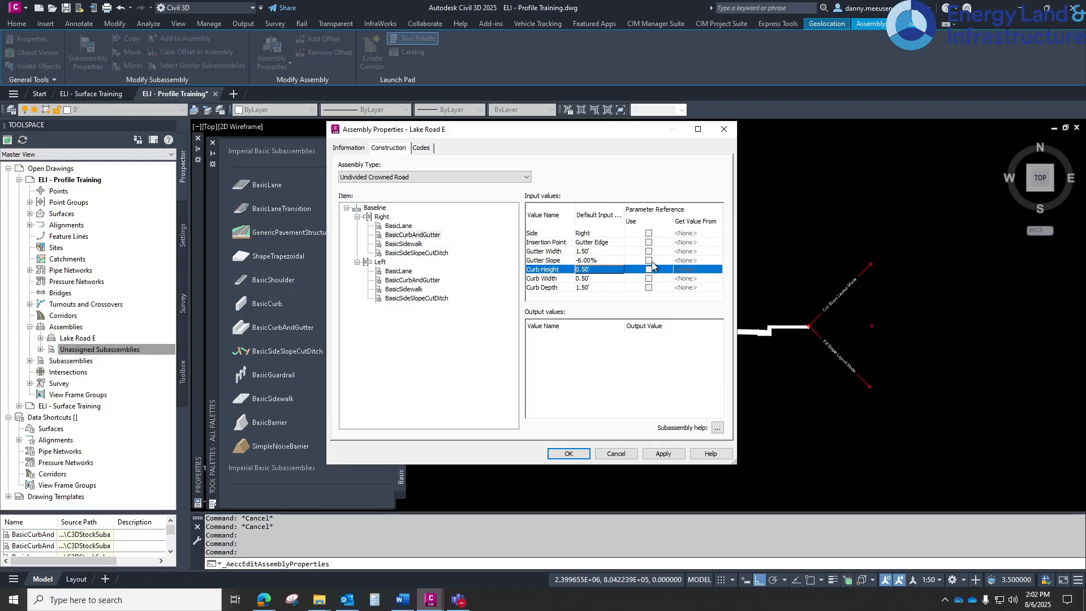
# Set the left BasicCurbAndGutter curb height to 0.5 ft and apply the assembly property changes
pyautogui.click(413, 280)
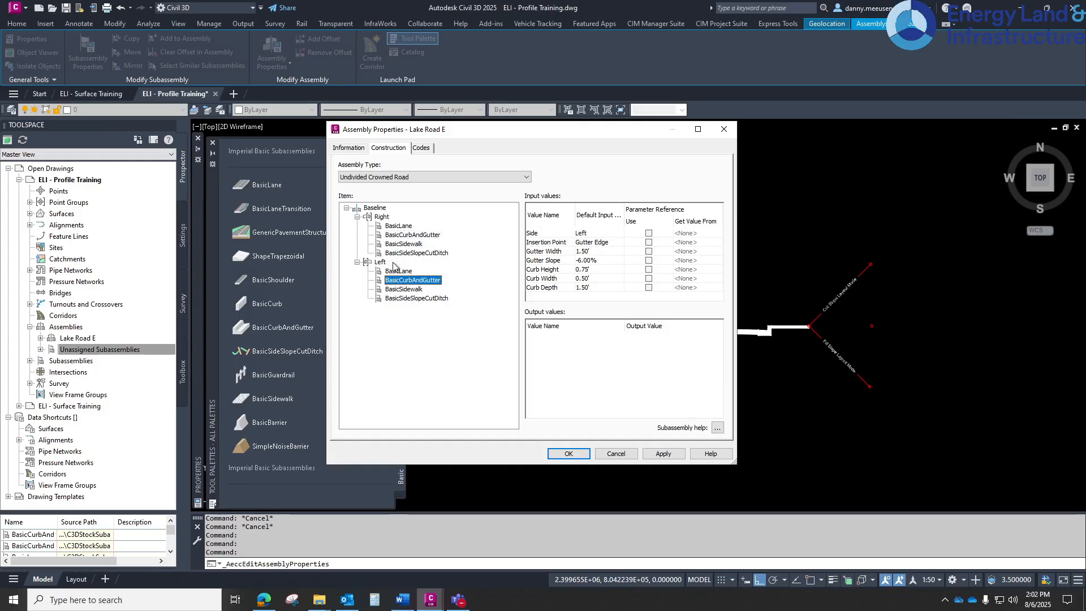
pyautogui.click(602, 270)
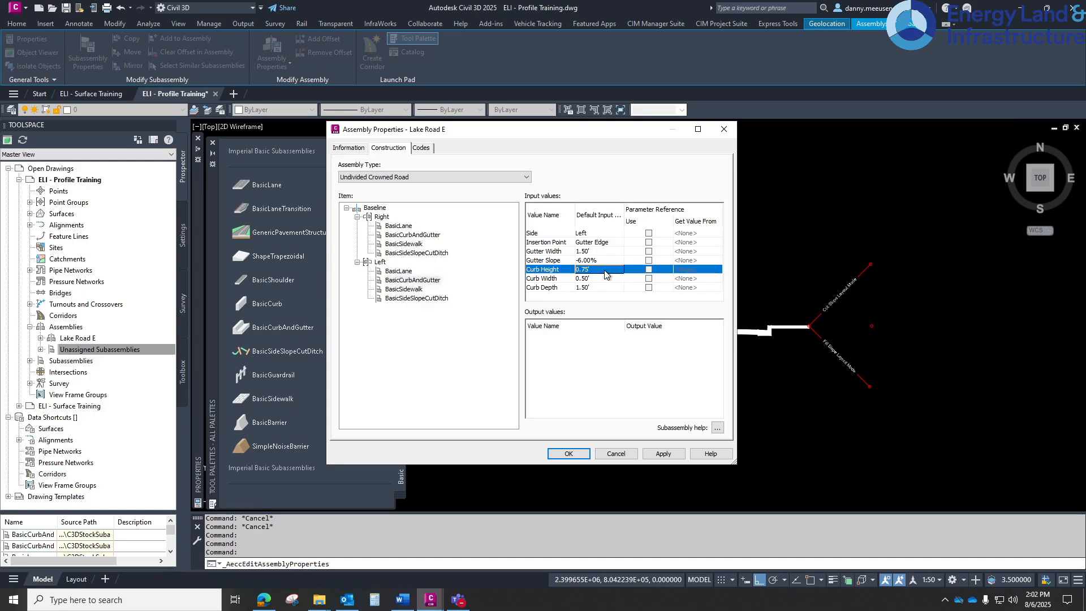
pyautogui.click(606, 270)
pyautogui.write('.5')
pyautogui.click(661, 454)
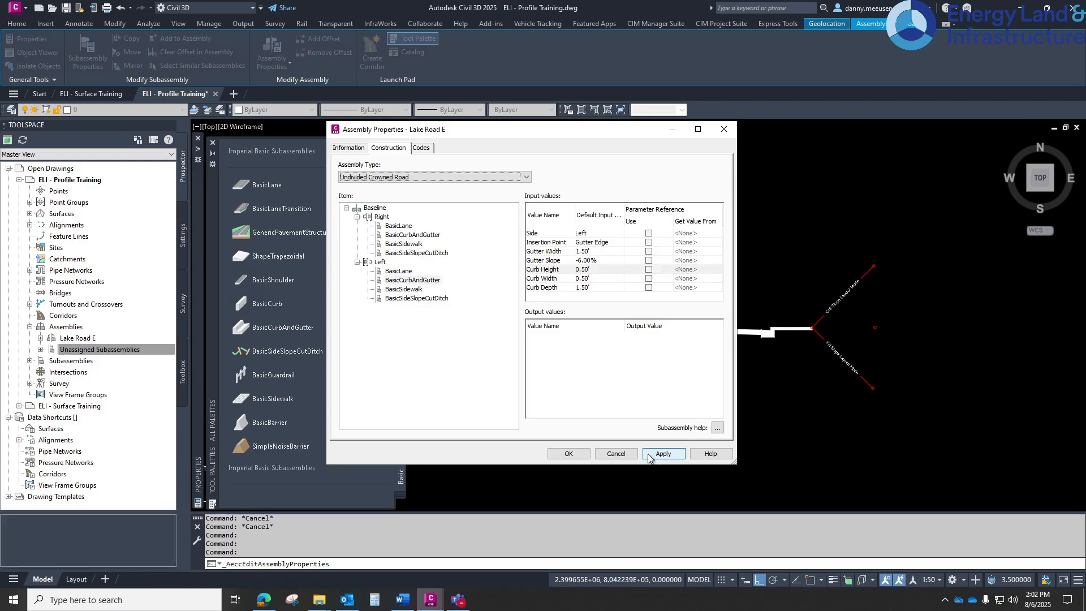
pyautogui.click(567, 454)
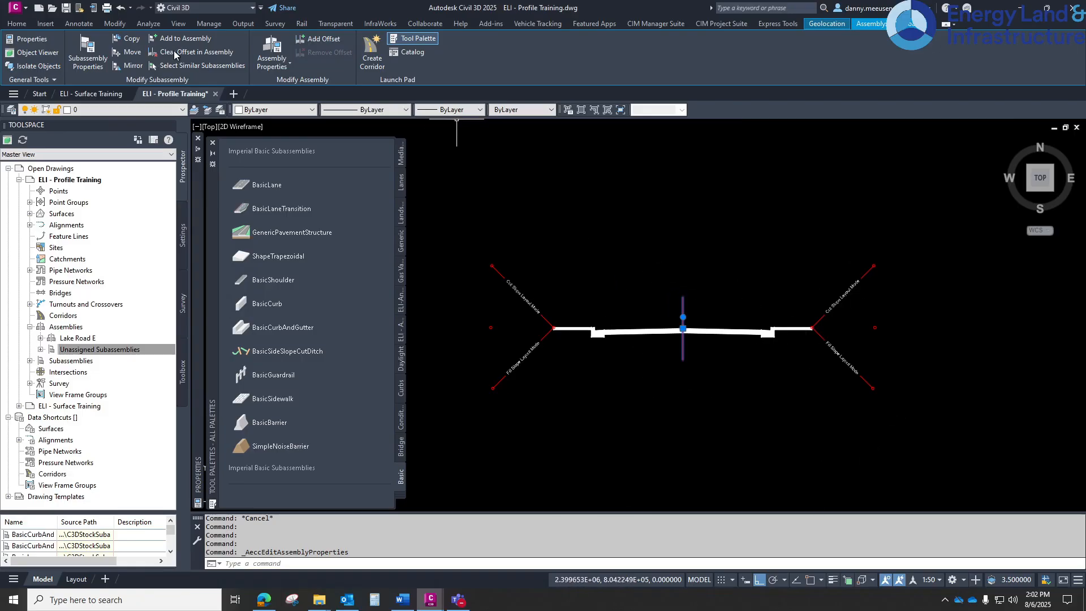
# Create a new assembly named Access Road of type Undivided Planar Road and place its baseline in the drawing
pyautogui.click(17, 24)
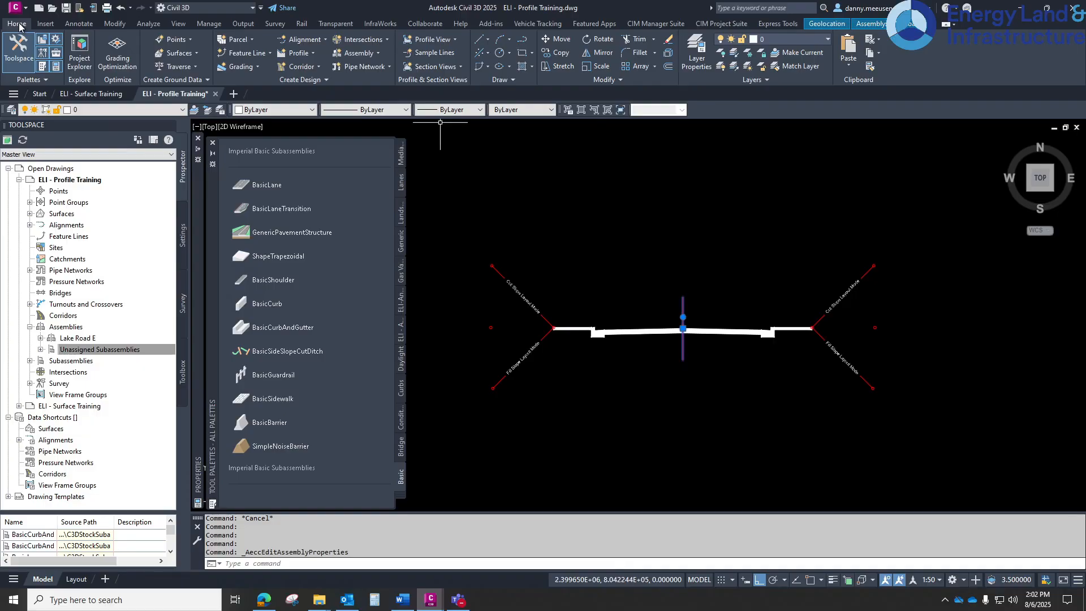
pyautogui.click(374, 54)
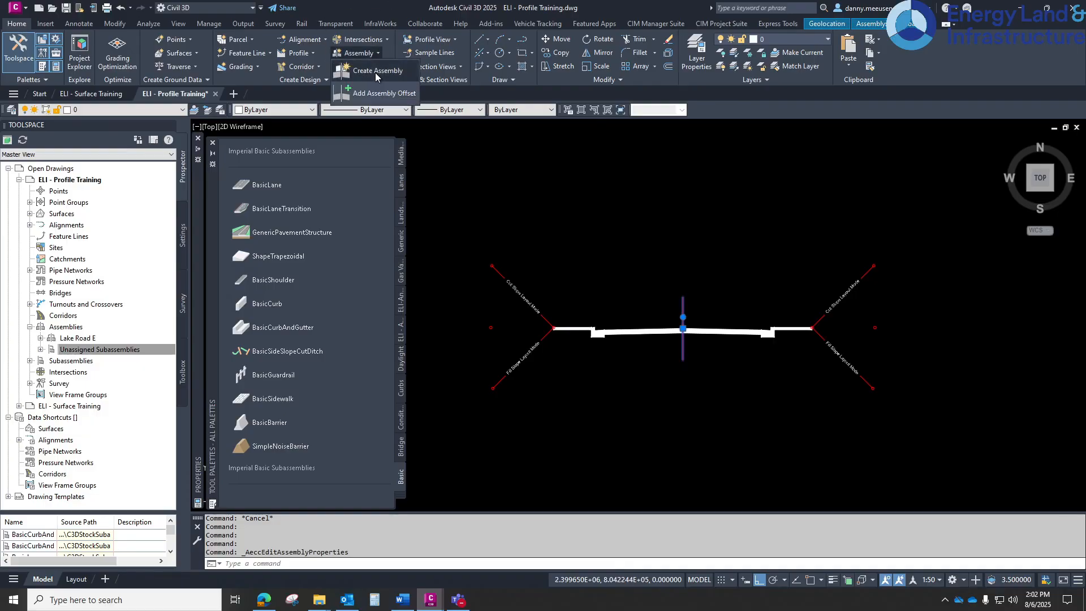
pyautogui.click(375, 72)
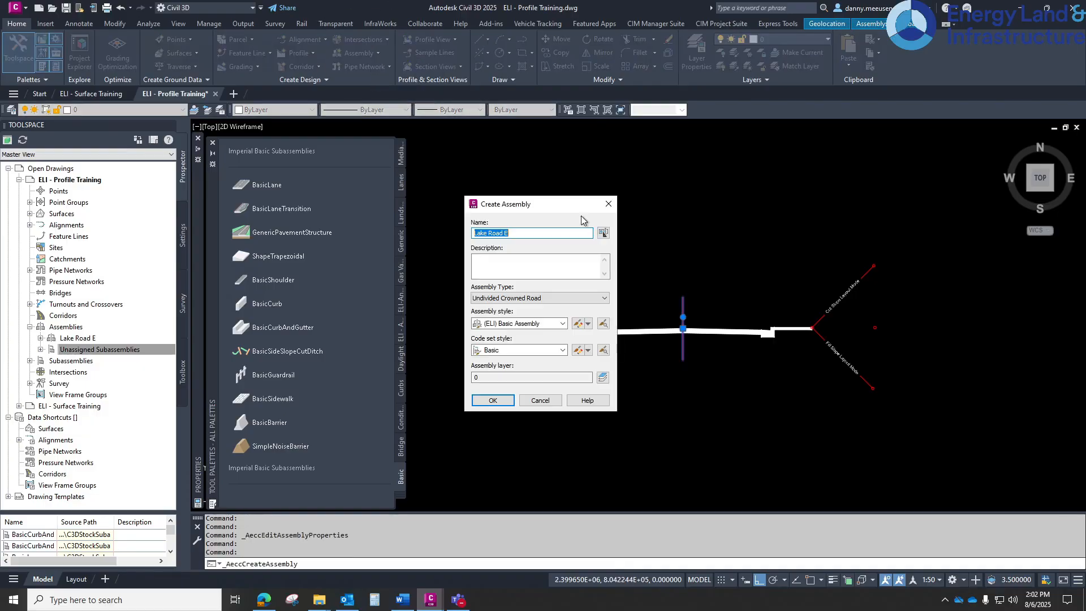
pyautogui.write('Access Road')
pyautogui.click(540, 298)
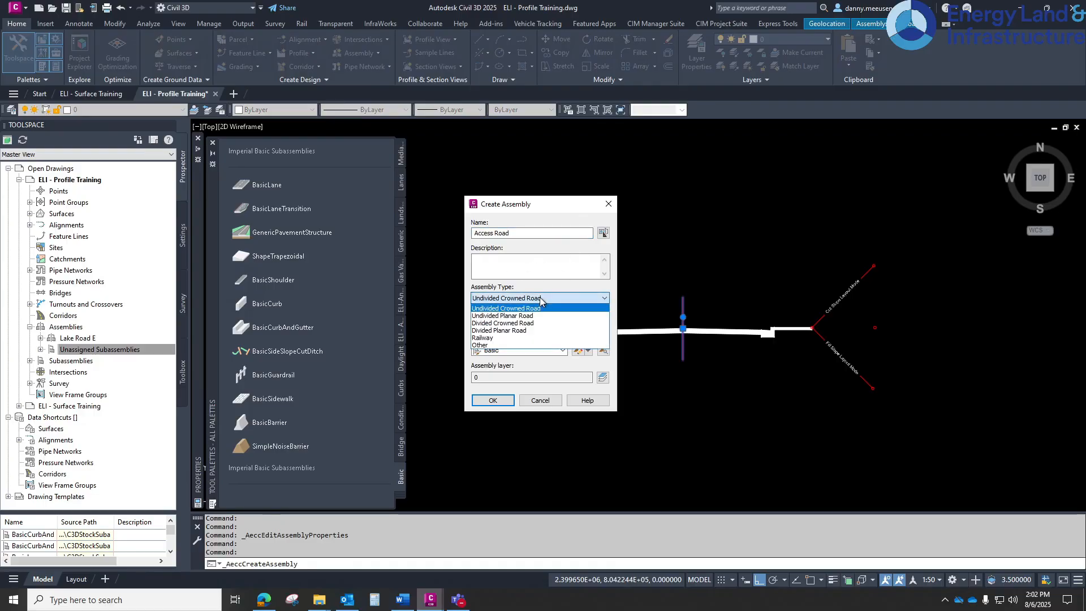
pyautogui.click(507, 316)
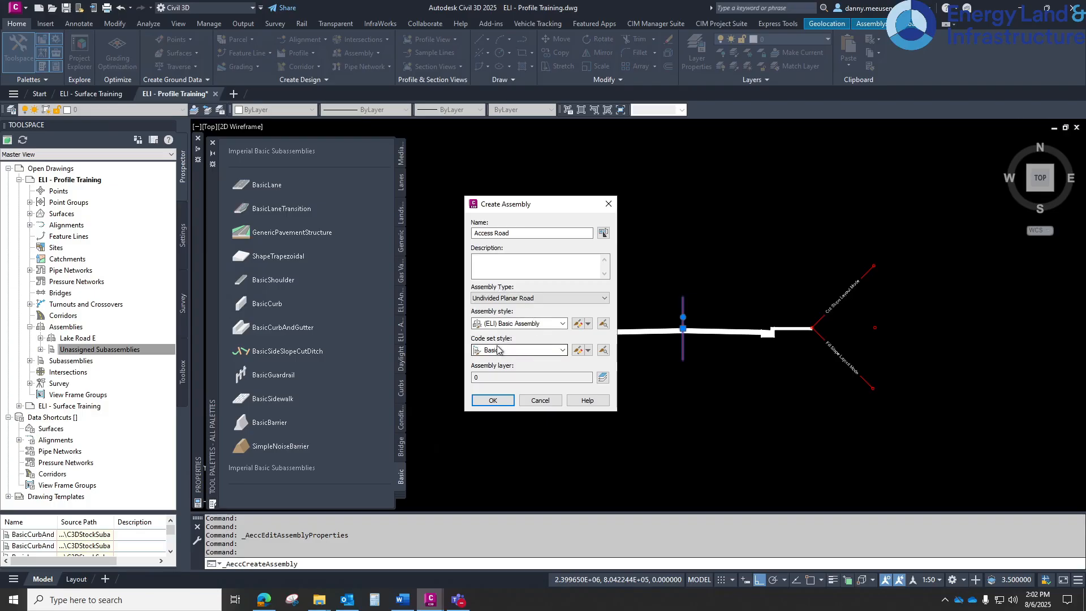
pyautogui.click(492, 400)
pyautogui.moveTo(653, 452); pyautogui.dragTo(649, 271, button='middle')
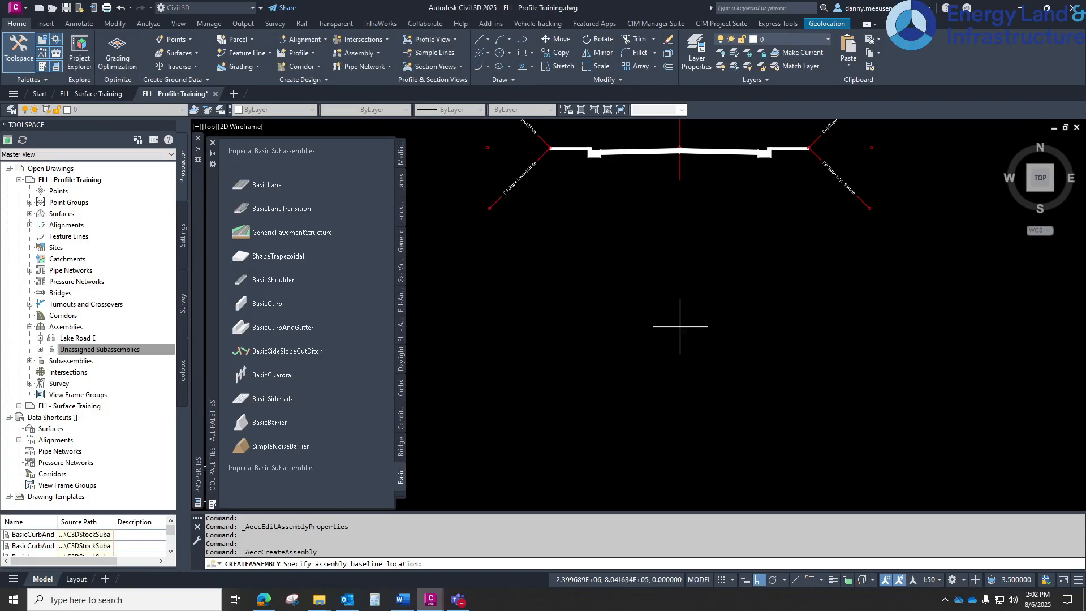
pyautogui.click(638, 315)
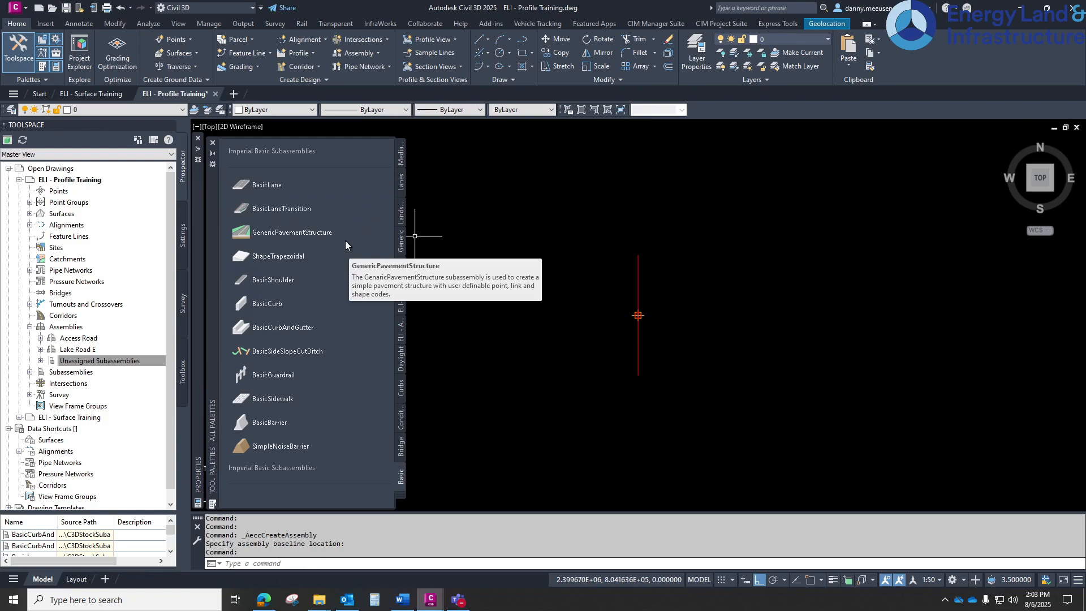
# Attach a BasicLane to the Access Road baseline marker point
pyautogui.click(270, 179)
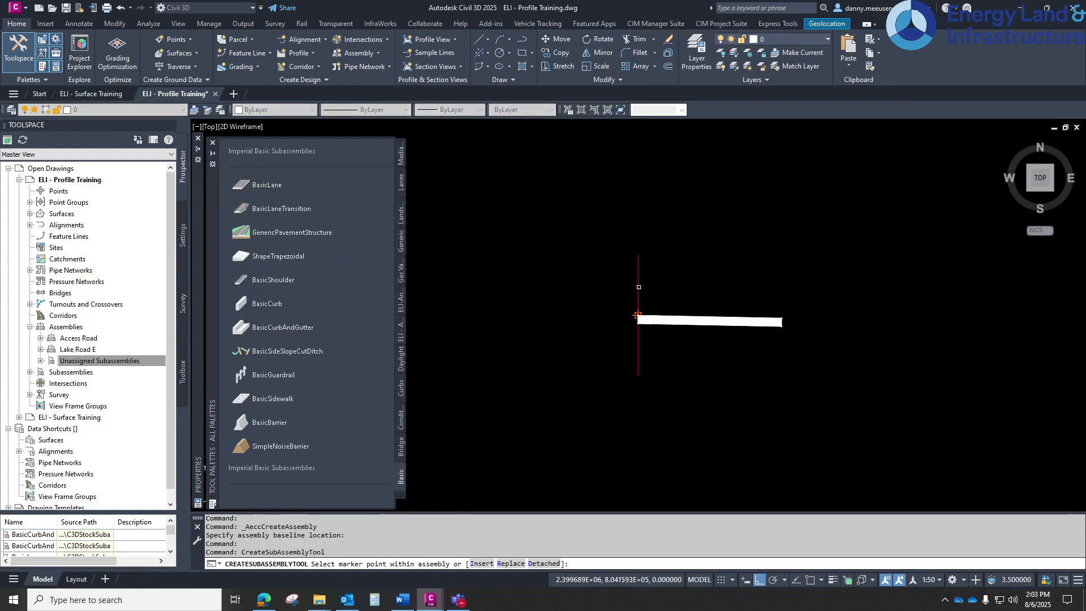
pyautogui.click(637, 315)
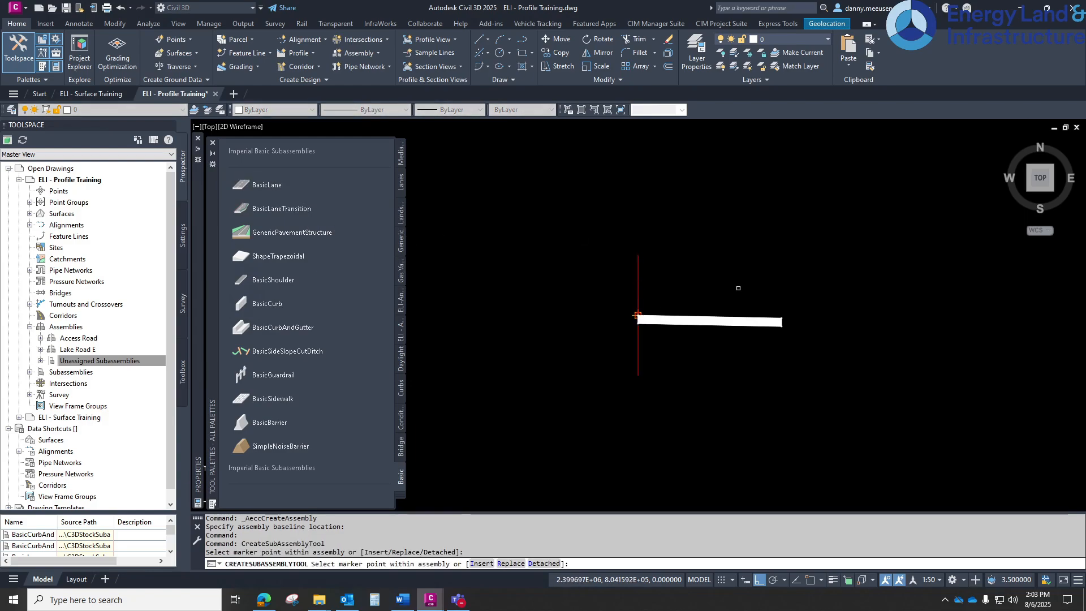
pyautogui.rightClick(317, 243)
pyautogui.click(809, 263)
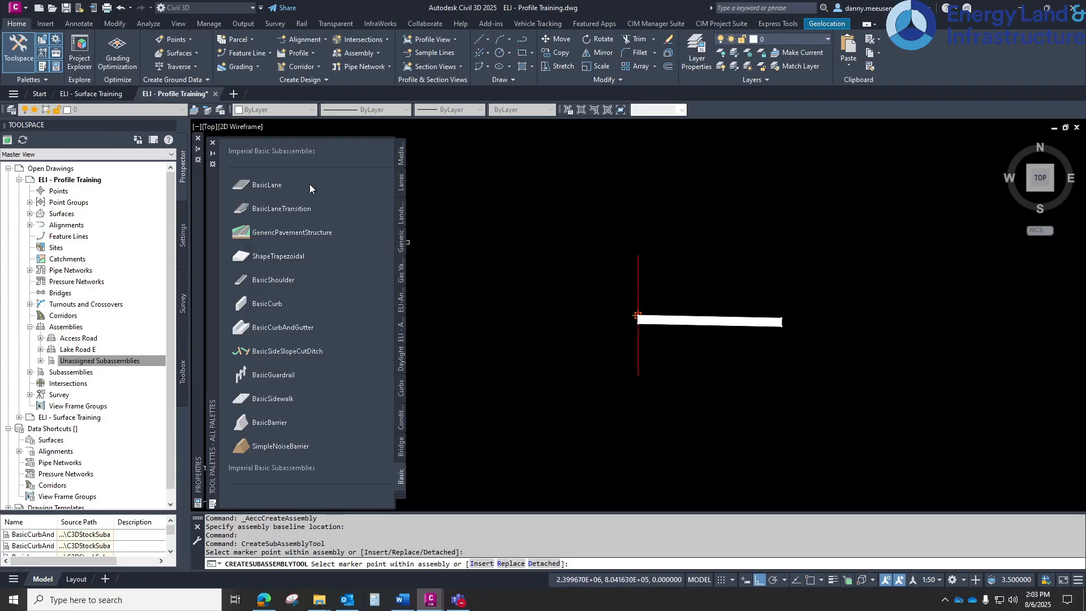
# Attach a BasicSideSlopeCutDitch to the outer edge of the new lane
pyautogui.click(271, 351)
pyautogui.scroll(8, 837, 310)
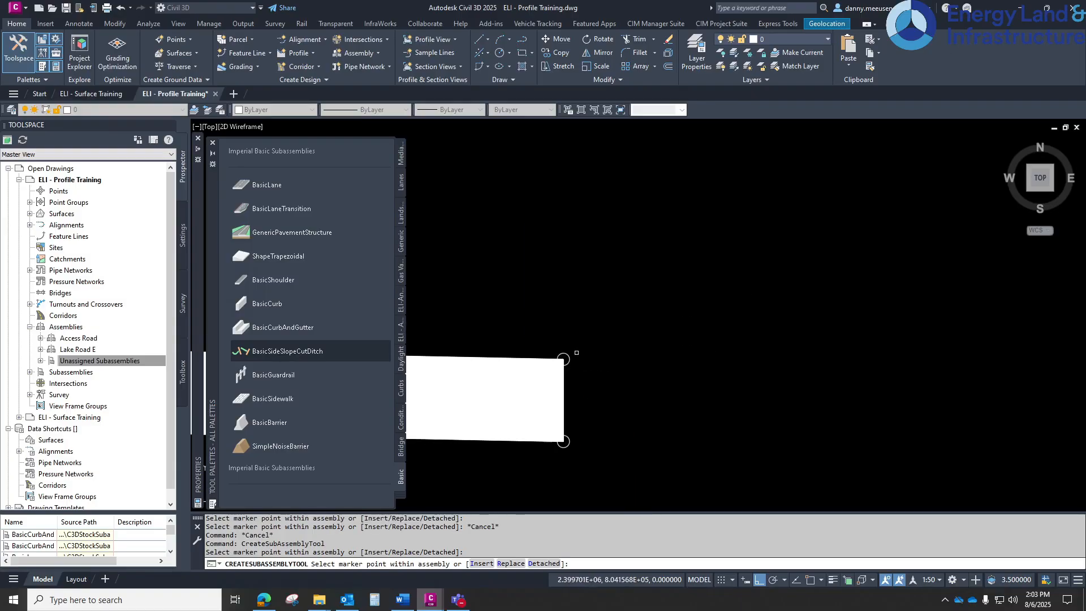
pyautogui.click(564, 358)
pyautogui.scroll(-8, 678, 331)
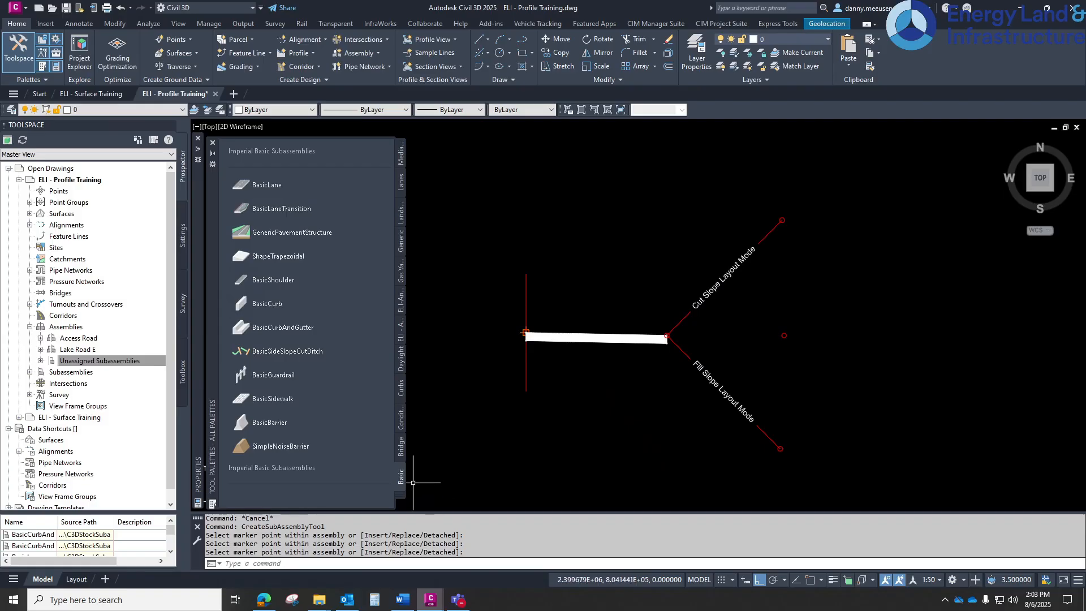
# Open the Access Road assembly properties, set the BasicLane width to 22 ft, apply, and close the dialog
pyautogui.click(568, 245)
pyautogui.click(509, 304)
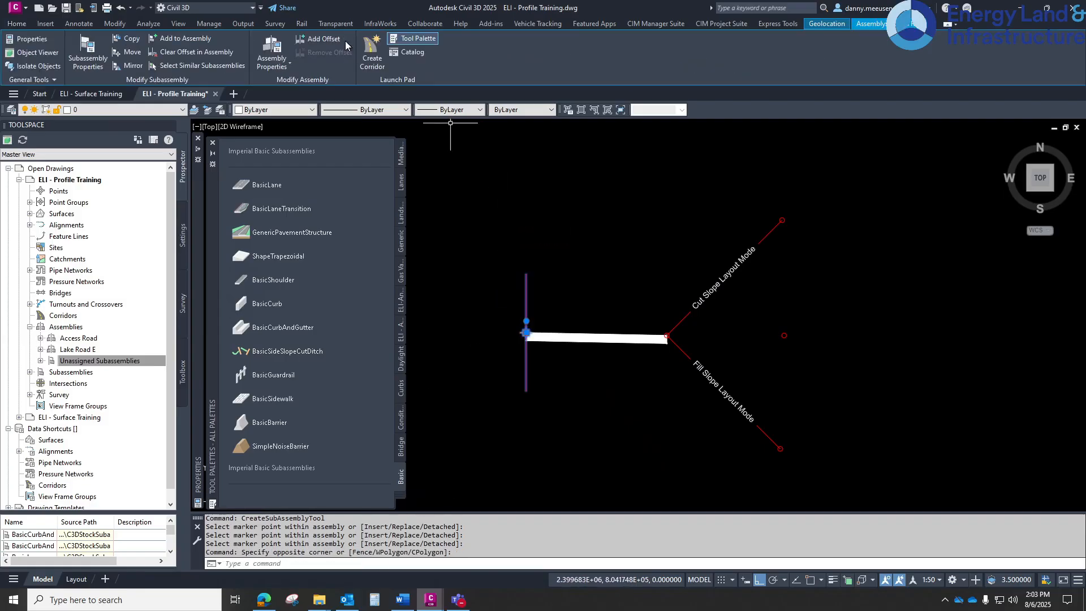
pyautogui.click(268, 46)
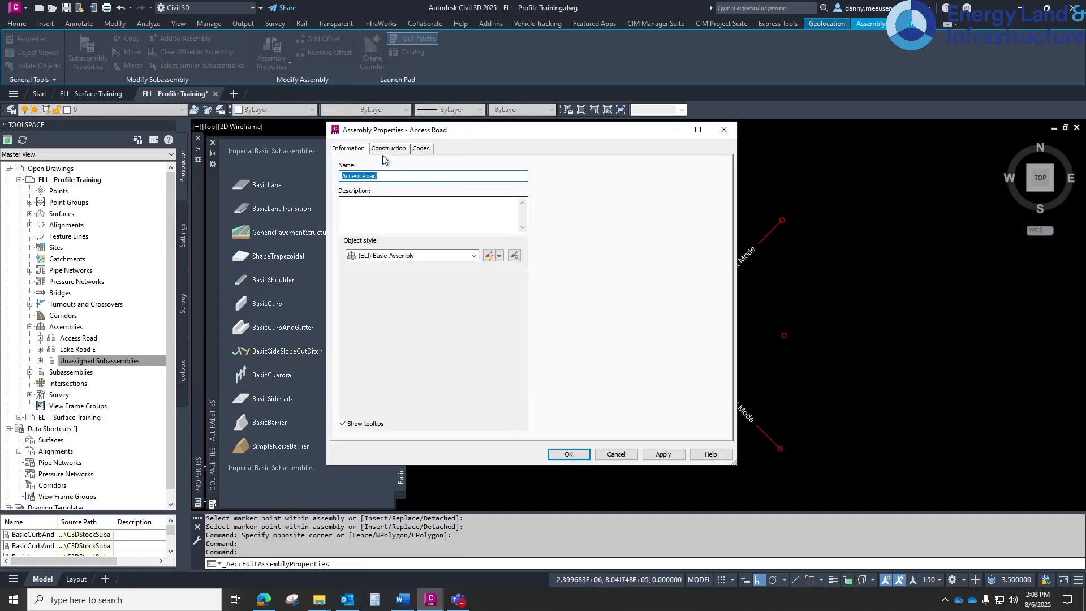
pyautogui.click(388, 149)
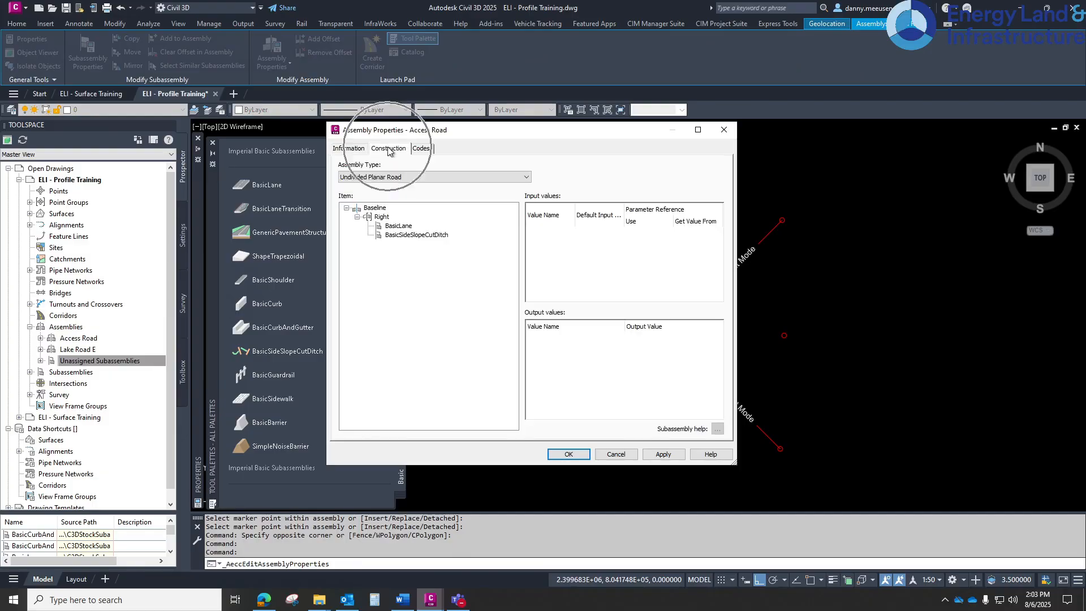
pyautogui.click(403, 228)
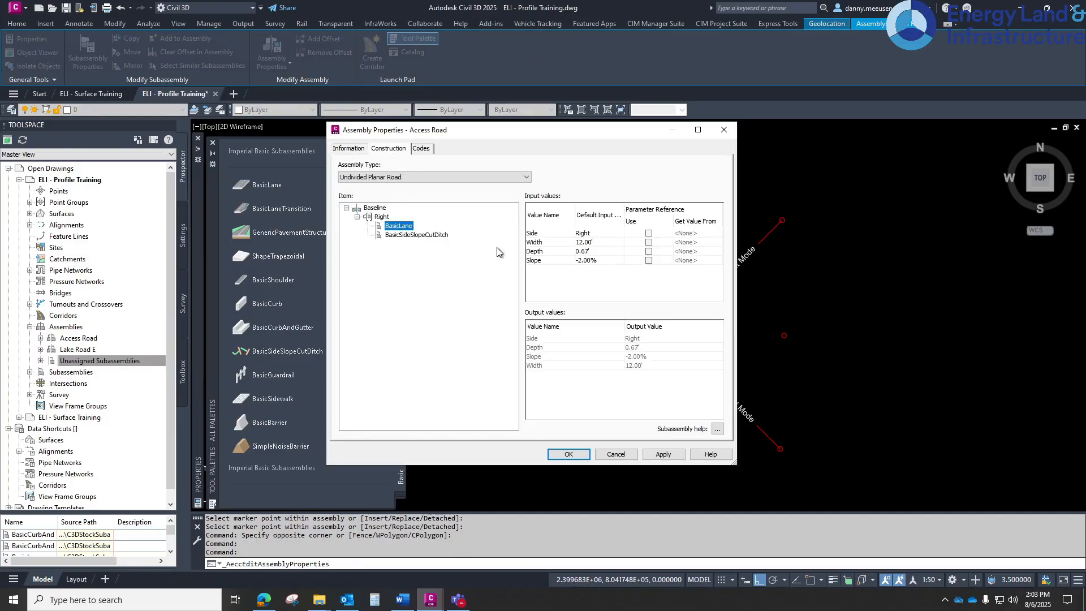
pyautogui.click(619, 241)
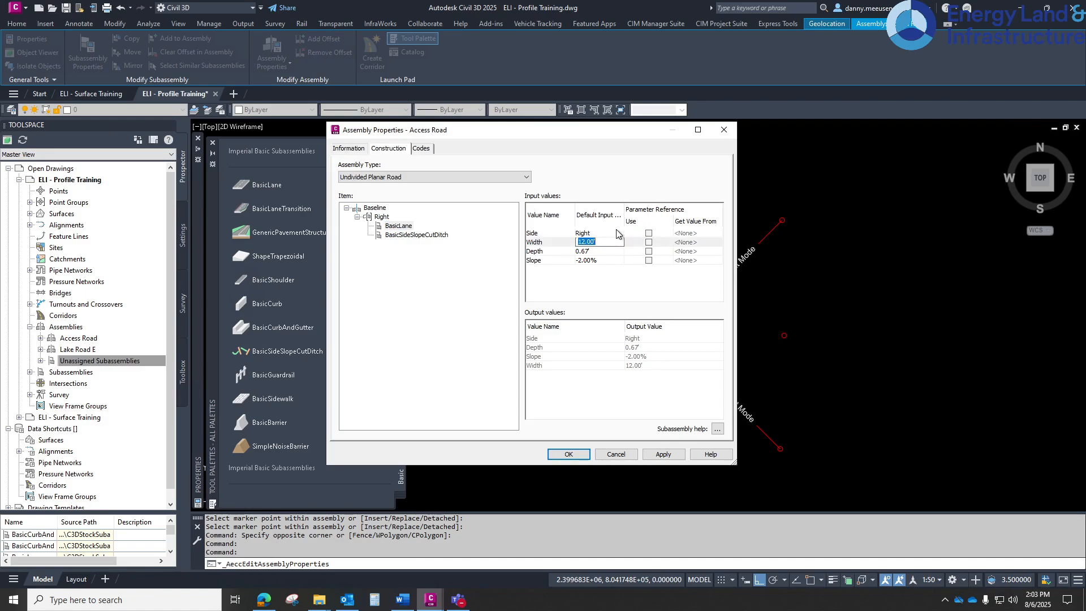
pyautogui.write('22')
pyautogui.press('Return')
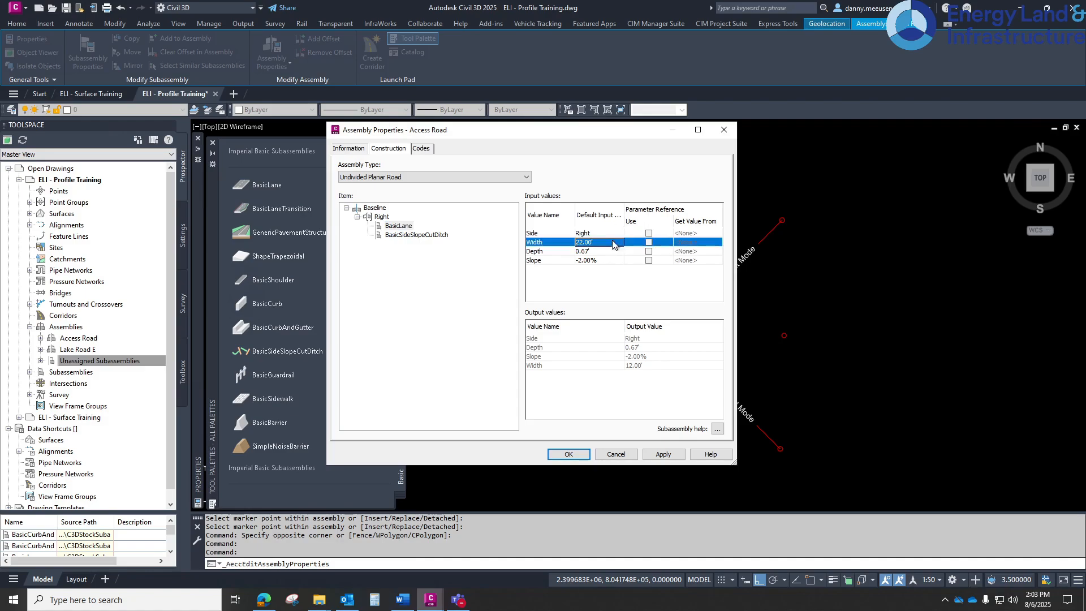
pyautogui.click(662, 455)
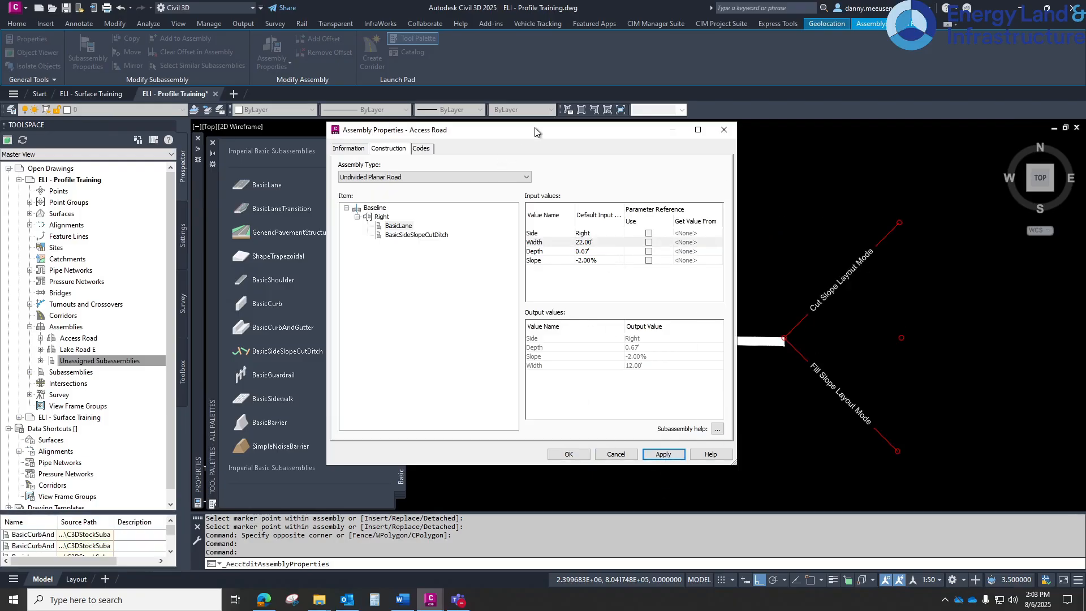
pyautogui.moveTo(535, 129); pyautogui.dragTo(255, 129)
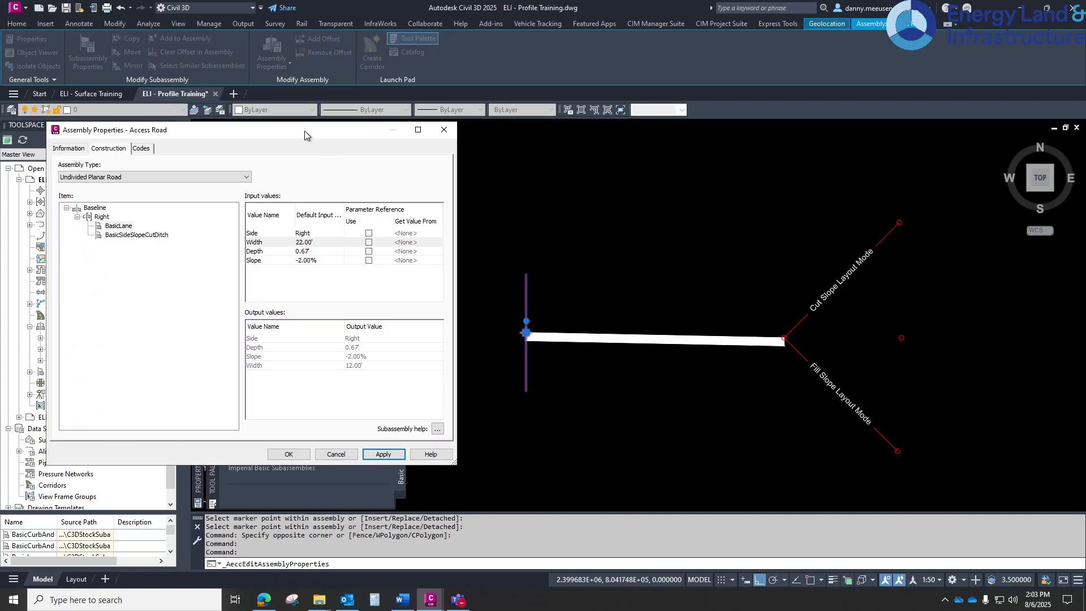
pyautogui.moveTo(304, 134); pyautogui.dragTo(350, 129)
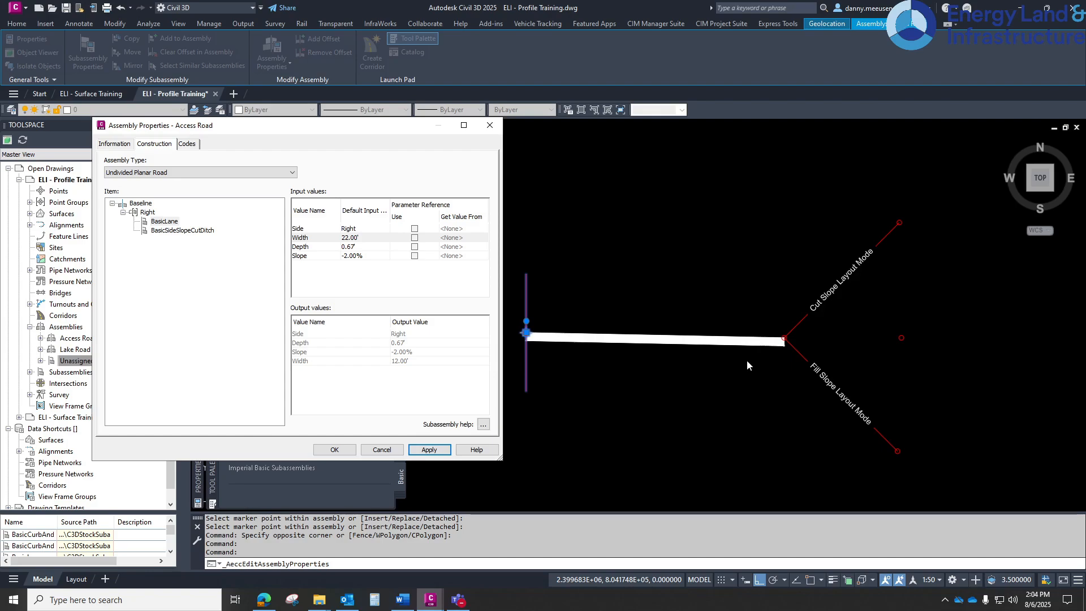
pyautogui.press('Escape')
pyautogui.scroll(-6, 707, 325)
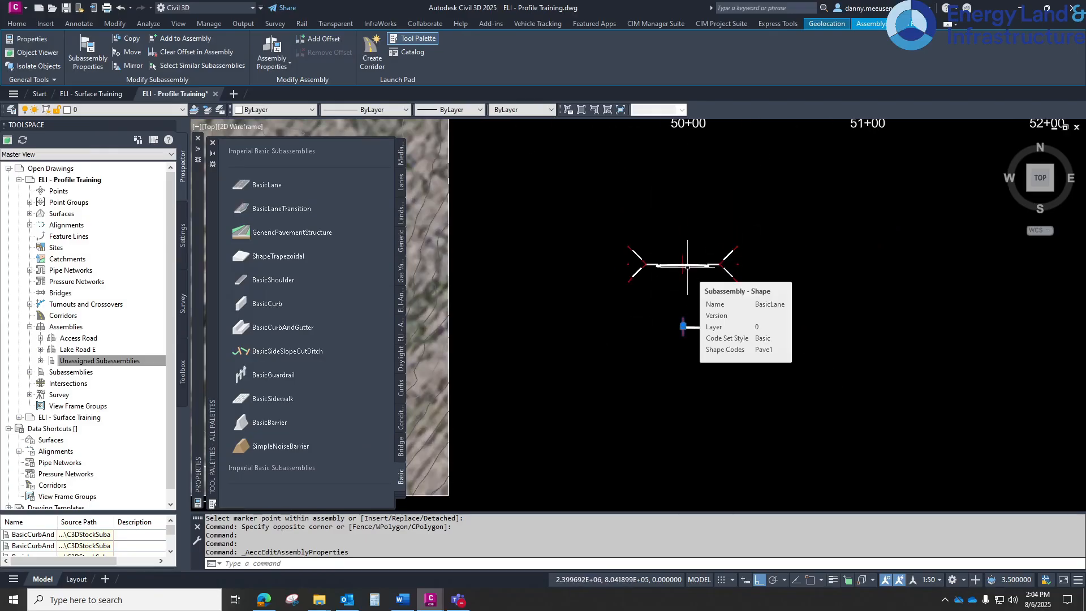
pyautogui.scroll(2, 688, 266)
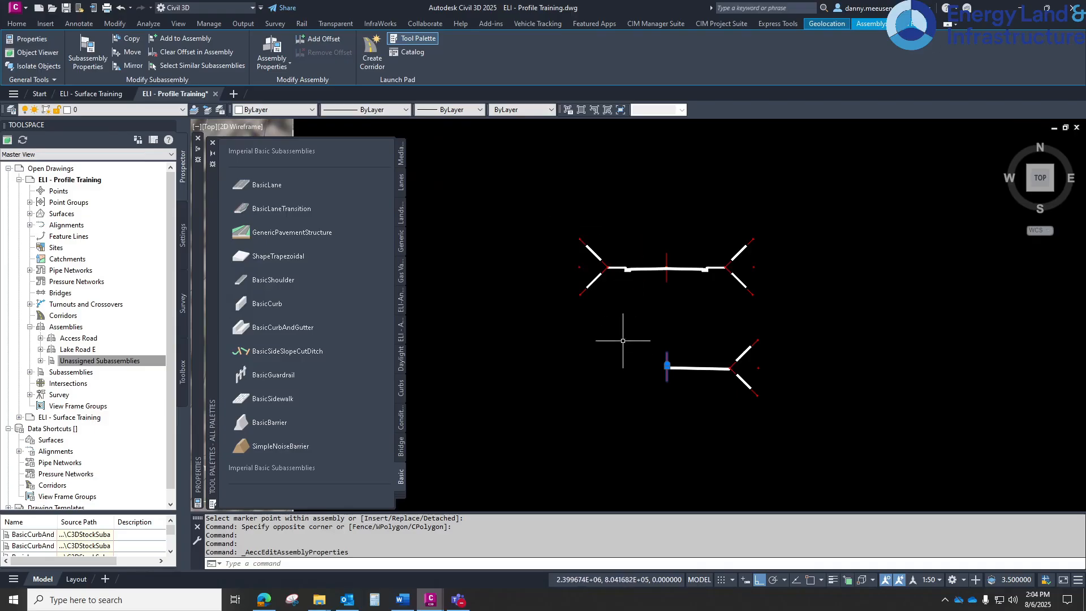
pyautogui.scroll(-5, 608, 329)
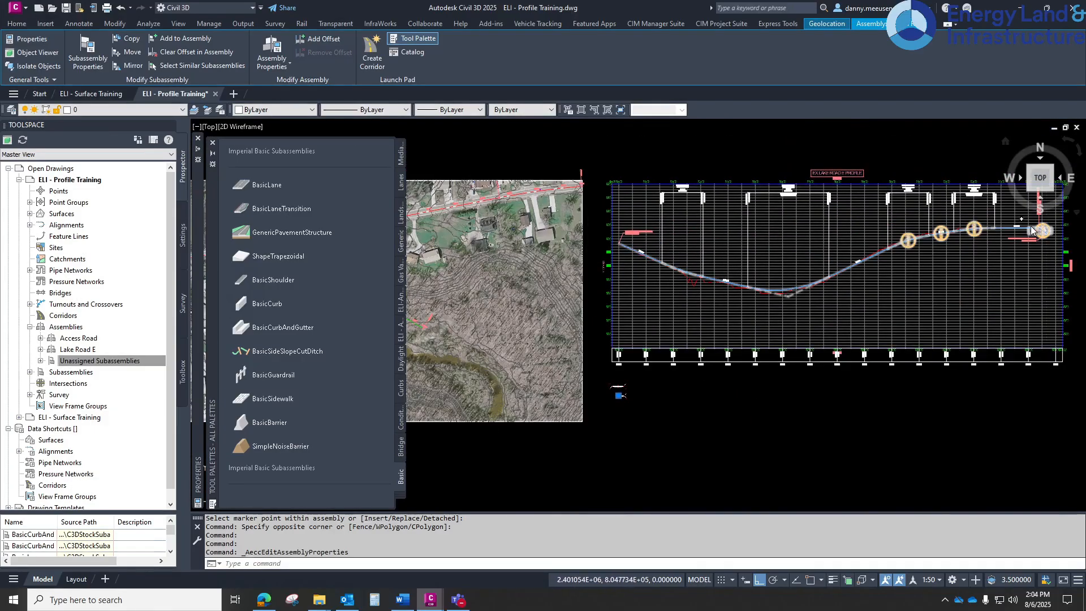
pyautogui.moveTo(594, 268); pyautogui.dragTo(635, 266, button='middle')
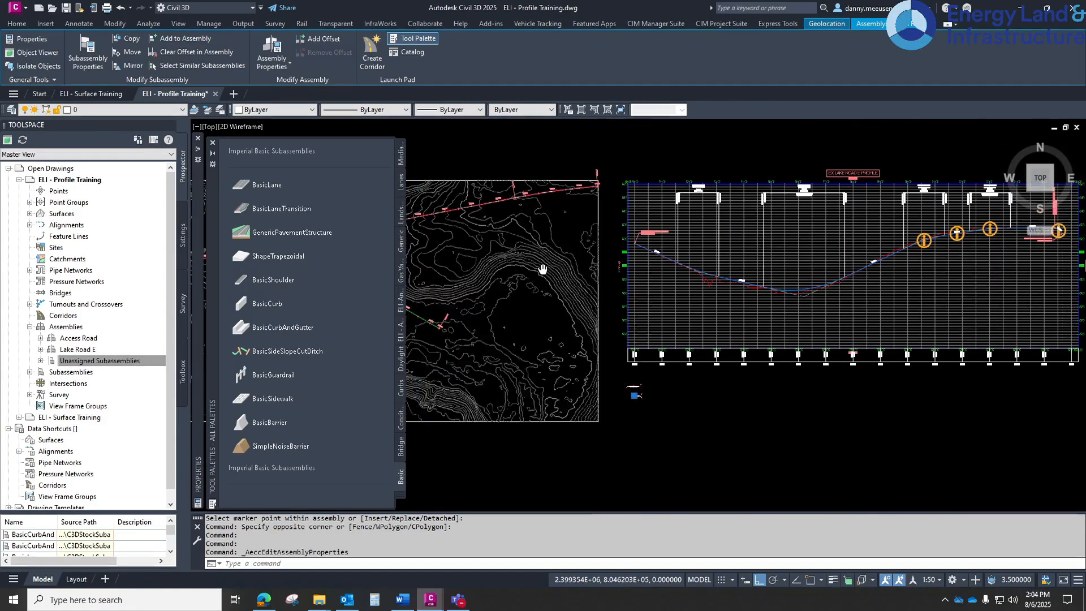
pyautogui.moveTo(620, 211); pyautogui.dragTo(524, 188, button='middle')
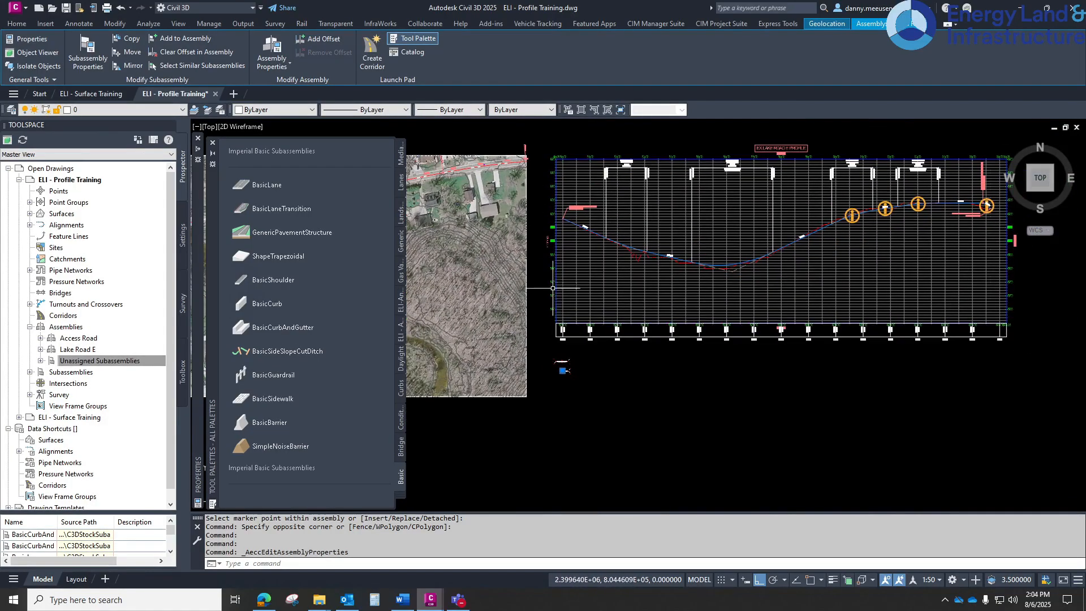